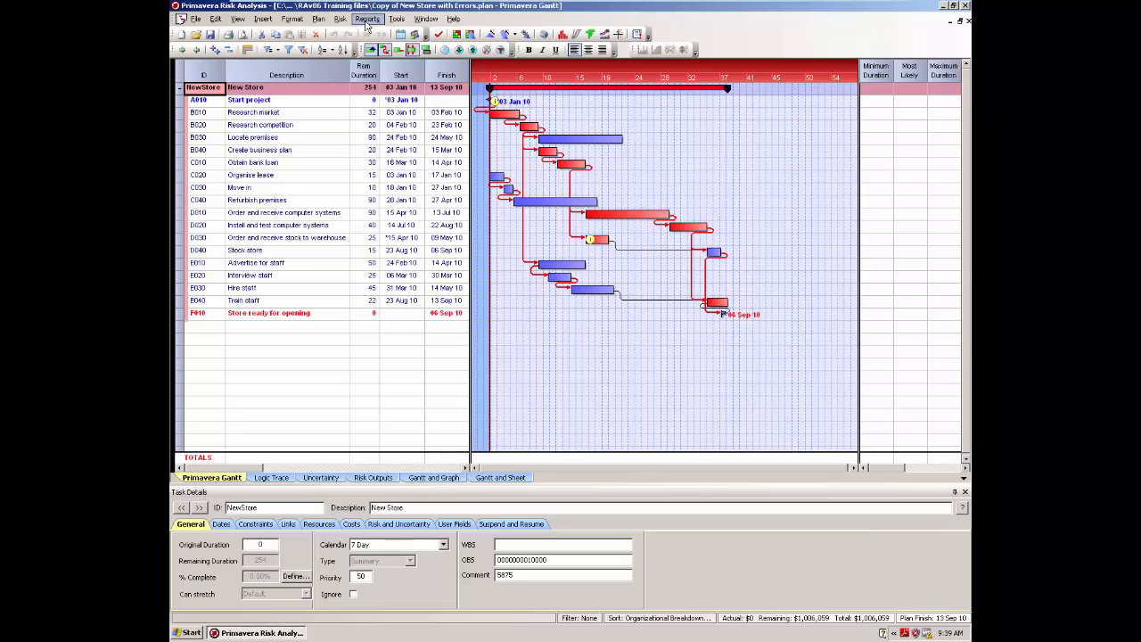
# Review the schedule check options and constraints rationale, and run the schedule check with all checks selected
pyautogui.click(366, 20)
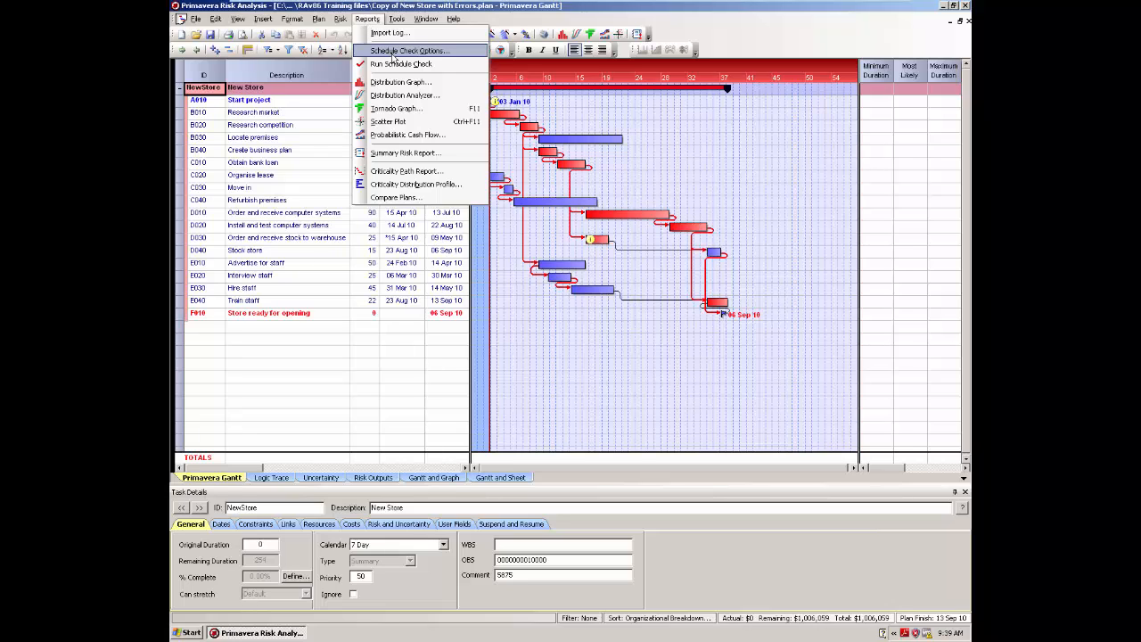
pyautogui.click(390, 57)
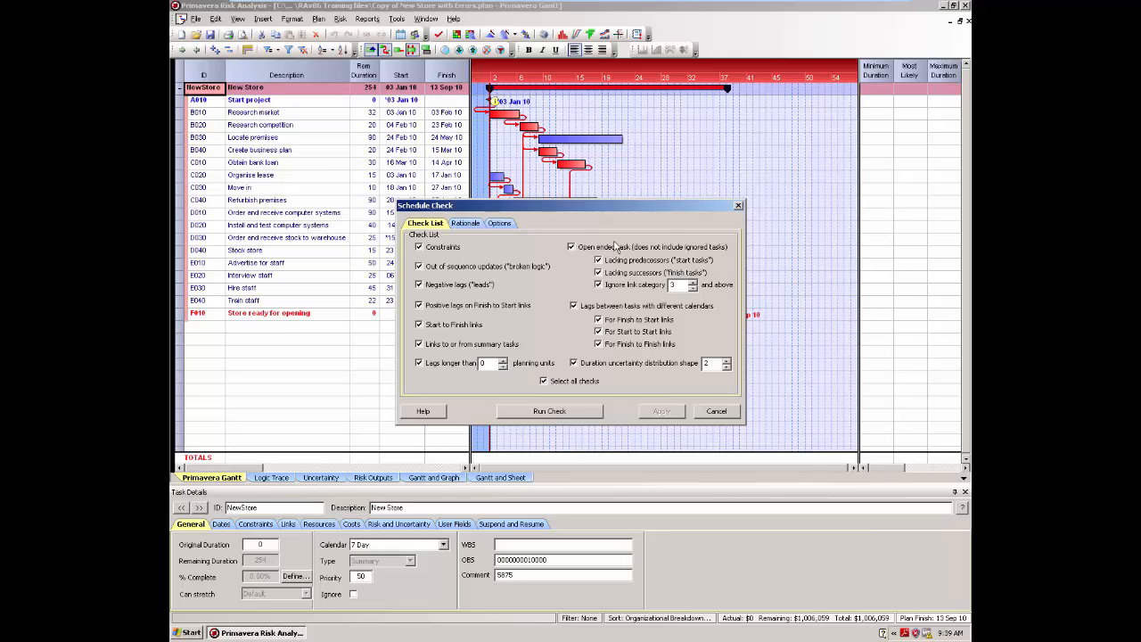
pyautogui.click(464, 224)
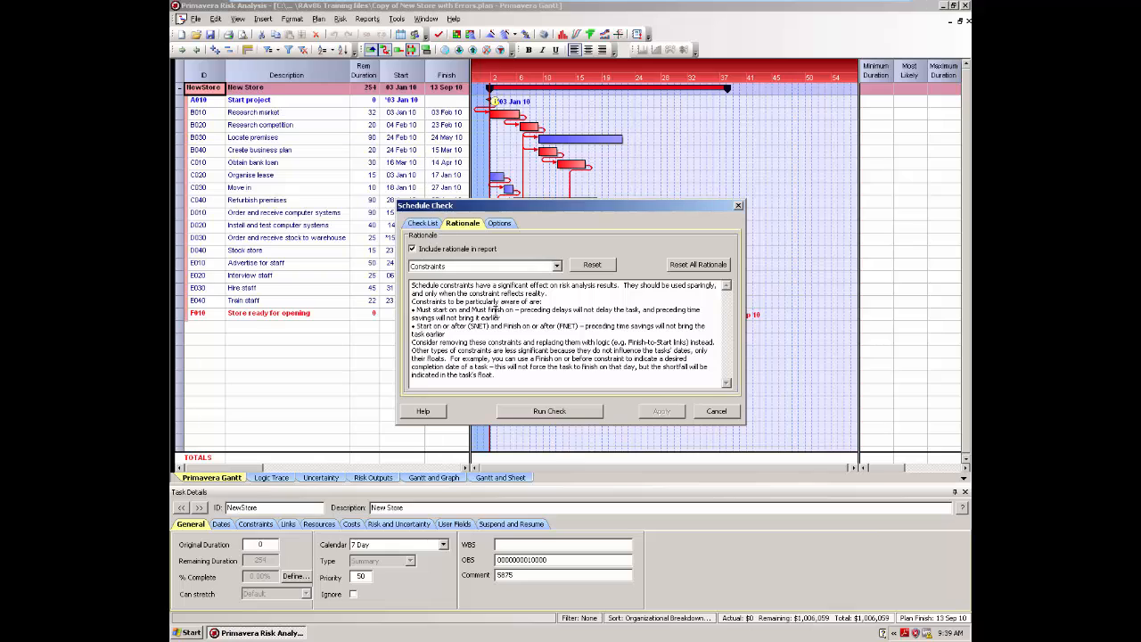
pyautogui.click(424, 223)
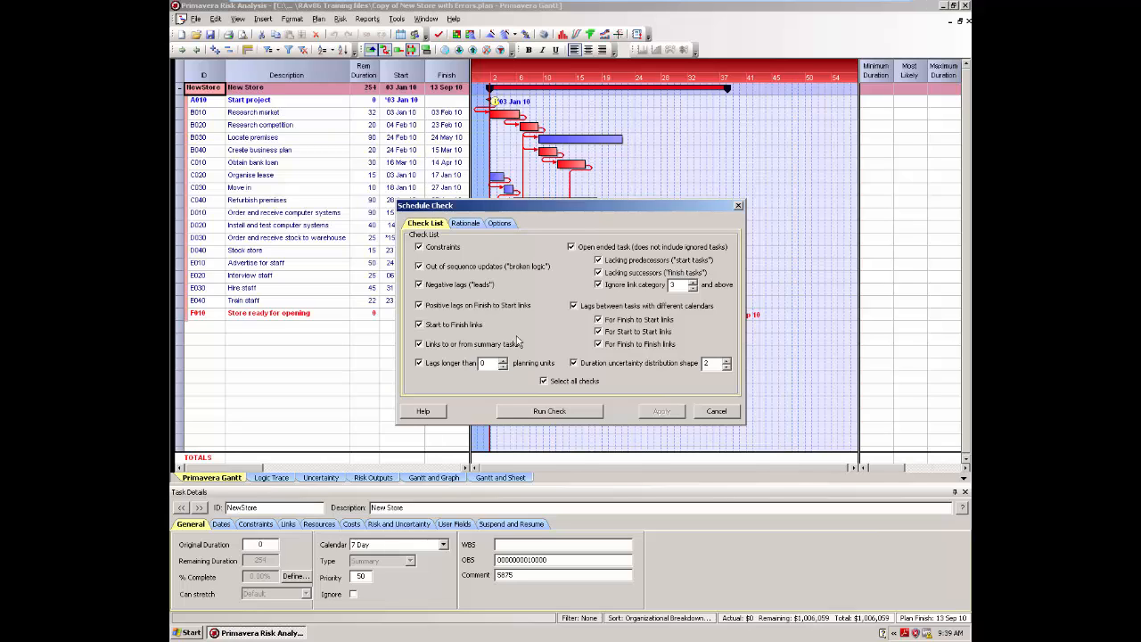
pyautogui.click(571, 412)
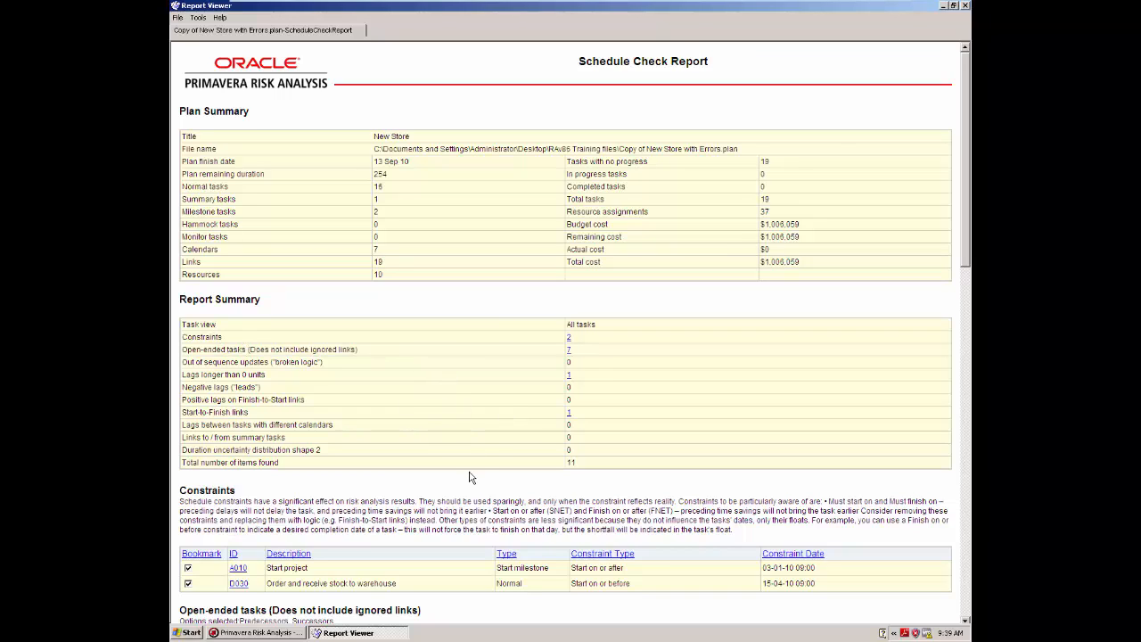
# Inspect the report's constraints section, follow the link to task D030 in the plan, and return to the Primavera Gantt view
pyautogui.click(569, 339)
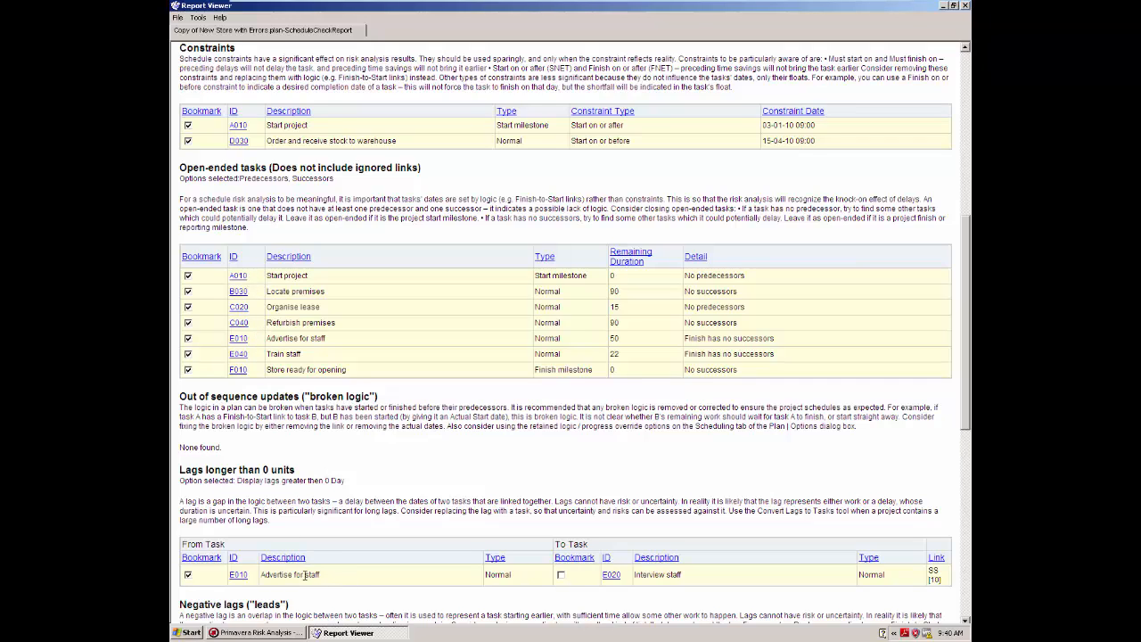
pyautogui.click(238, 142)
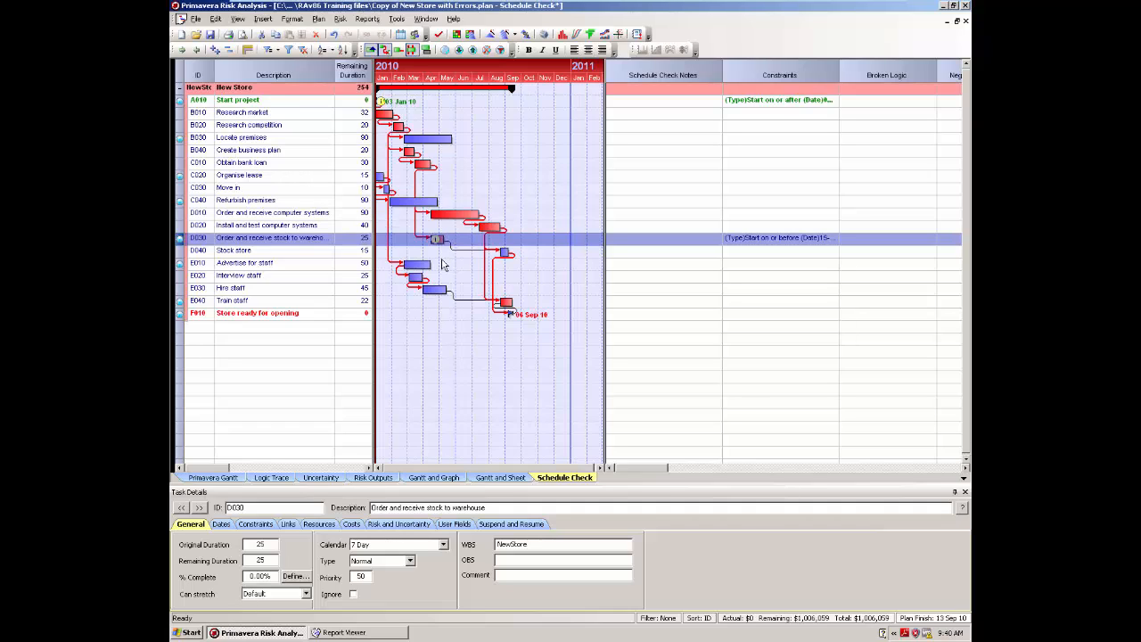
pyautogui.click(232, 478)
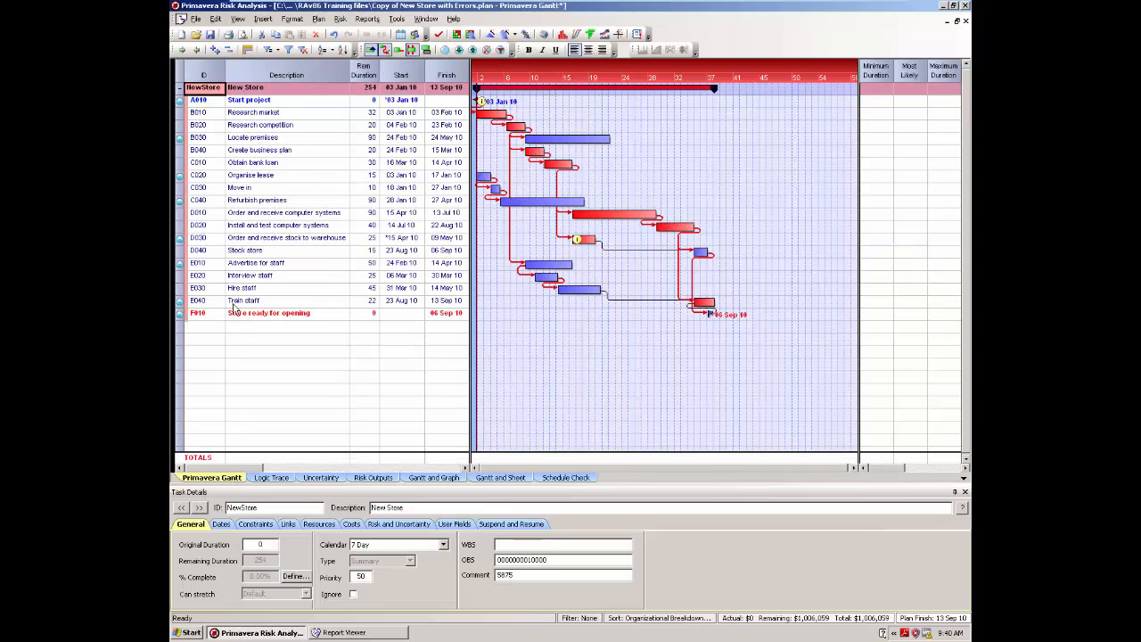
# Close the current plan without saving changes and open a copy of the read-only New Store.plan
pyautogui.click(195, 20)
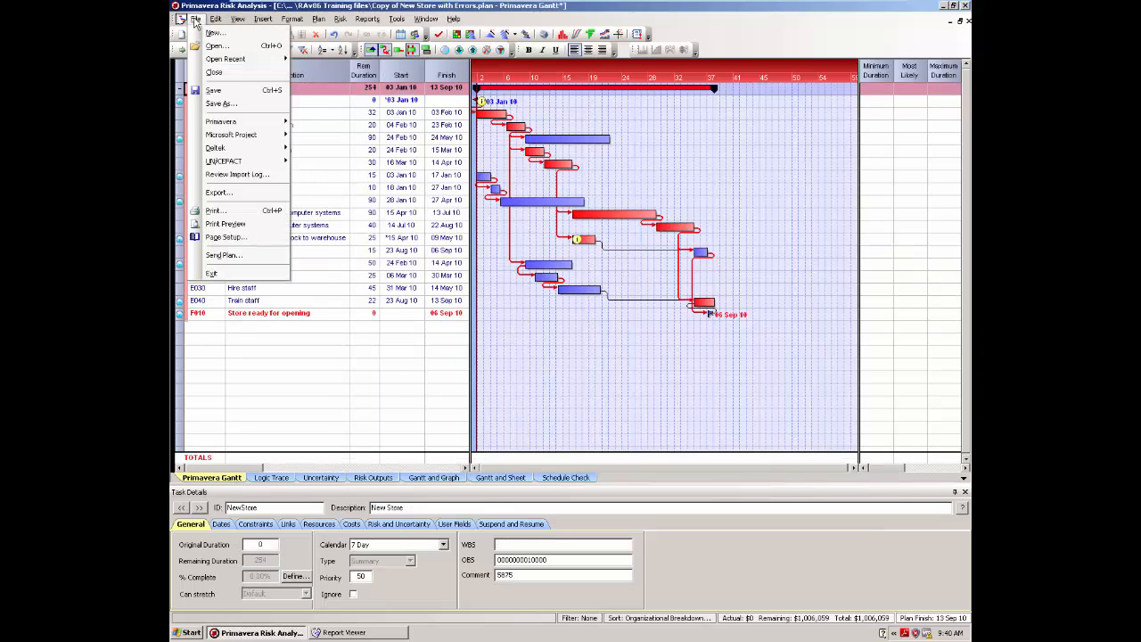
pyautogui.click(216, 72)
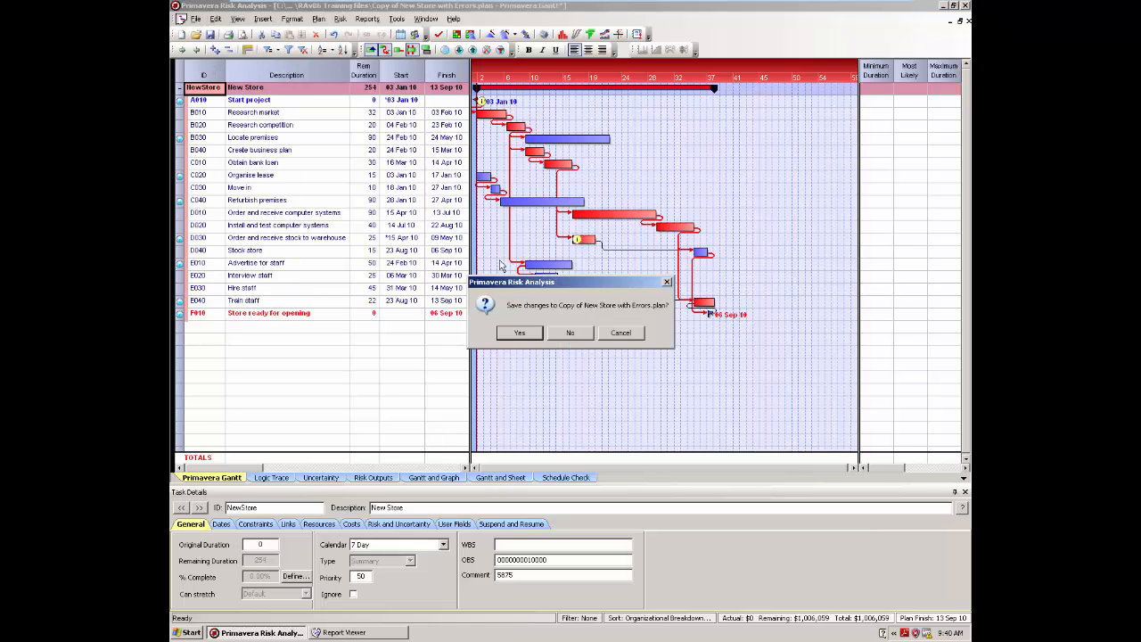
pyautogui.click(575, 333)
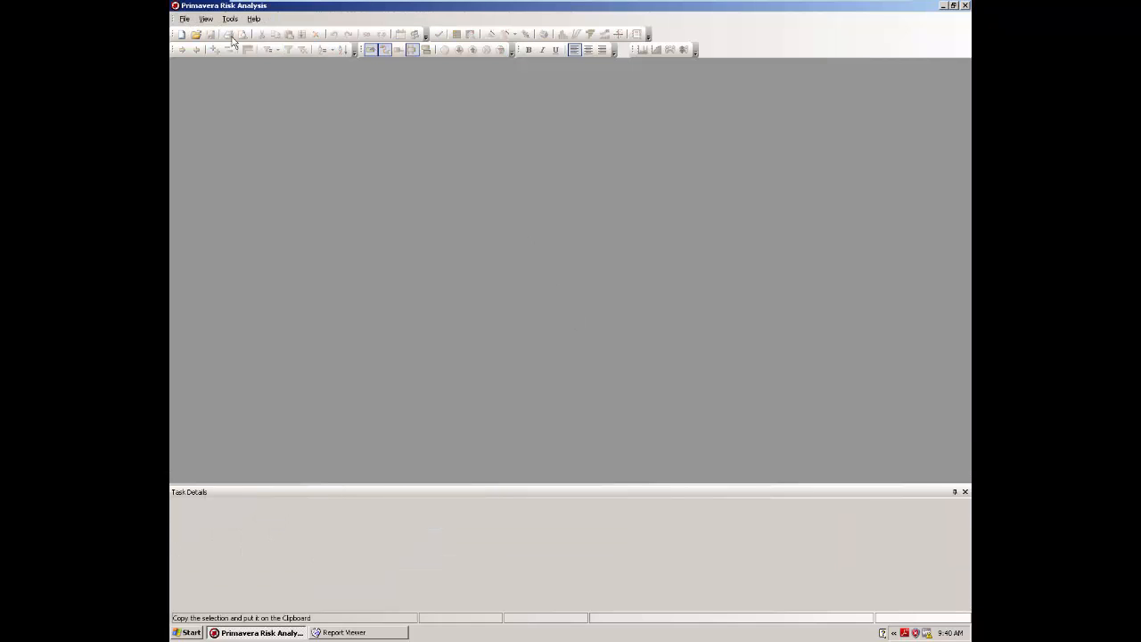
pyautogui.click(195, 34)
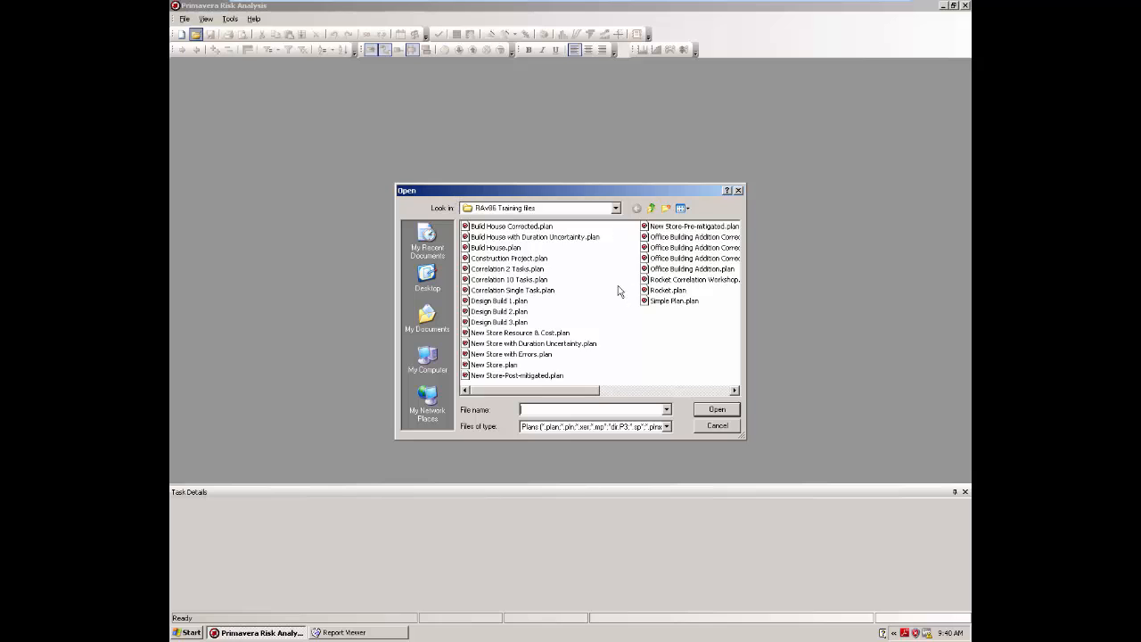
pyautogui.click(505, 365)
pyautogui.click(712, 416)
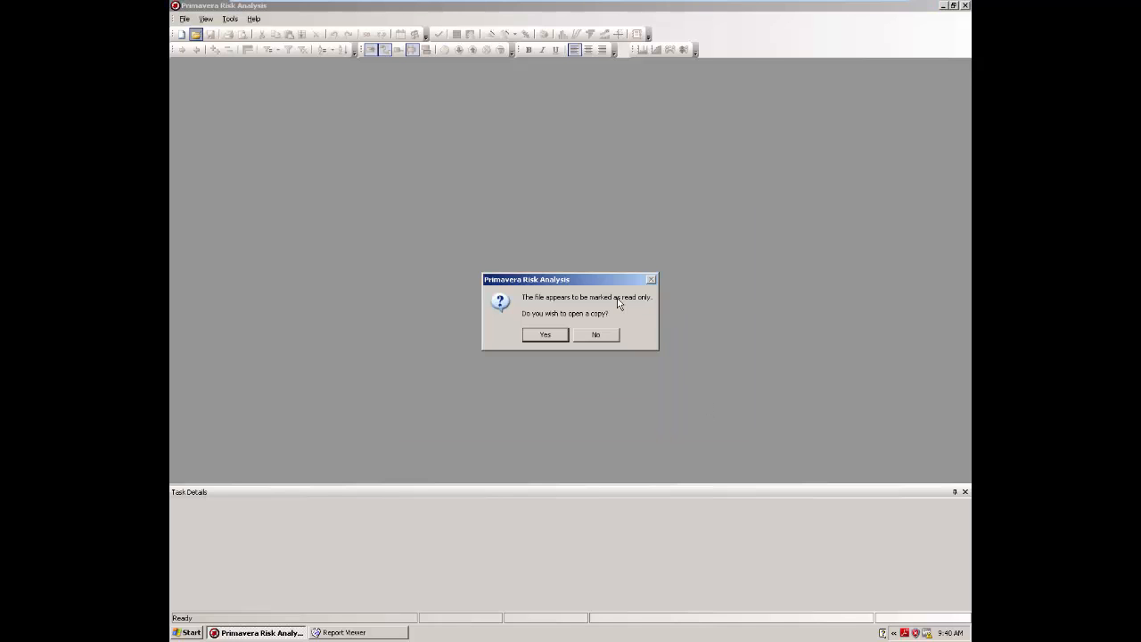
pyautogui.click(562, 334)
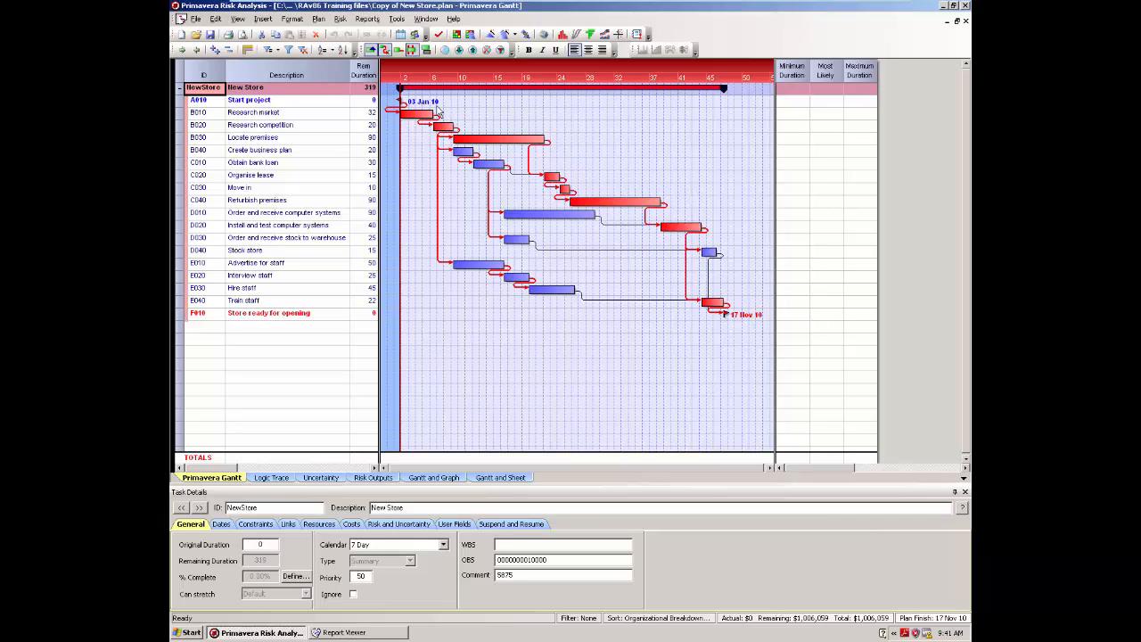
# Apply a Duration Quick Risk to all tasks using a Triangle distribution with 75% minimum, 100% likely and 135% maximum
pyautogui.click(490, 35)
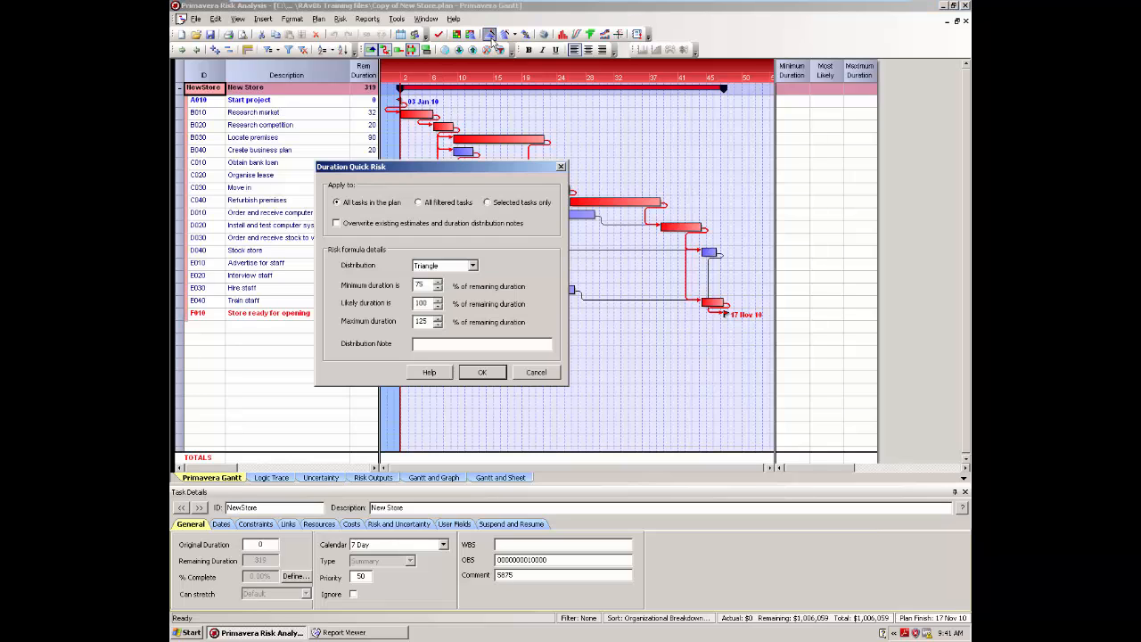
pyautogui.moveTo(453, 167); pyautogui.dragTo(499, 137)
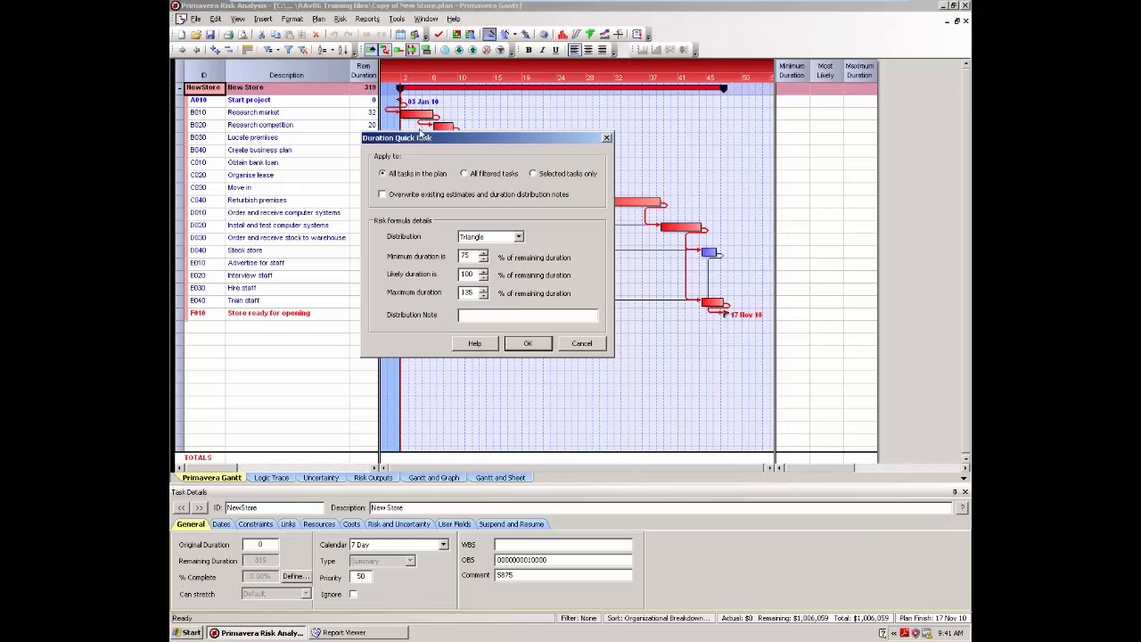
pyautogui.click(528, 343)
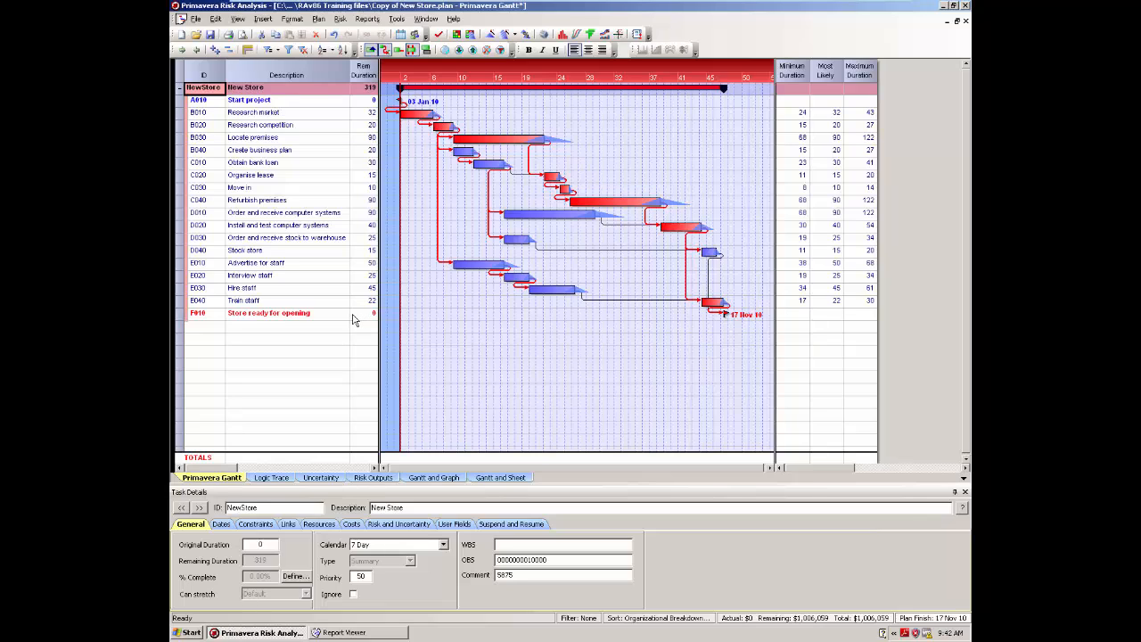
# Start a 1000-iteration risk analysis with step-through enabled and the Distribution Graph shown at the end, keeping the Gantt bars uncovered
pyautogui.click(544, 34)
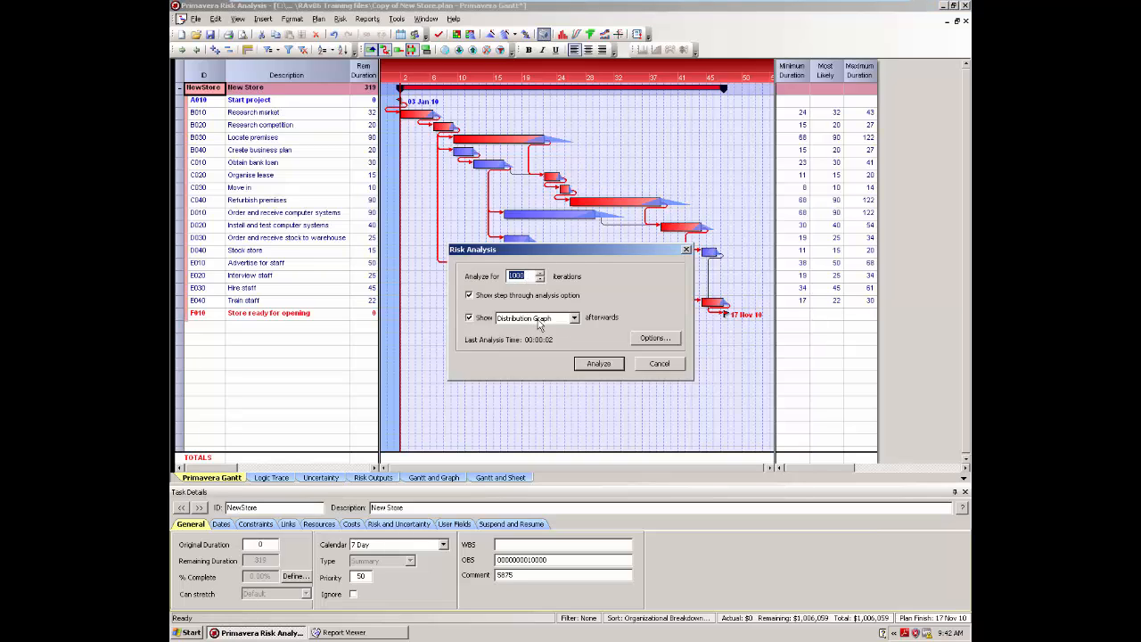
pyautogui.click(594, 366)
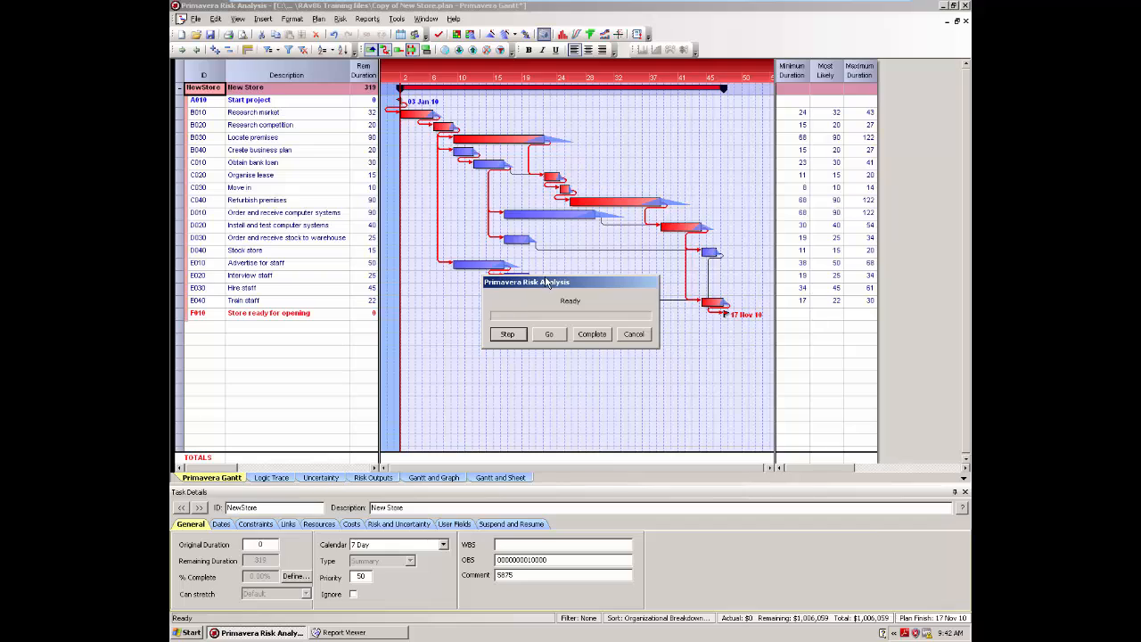
pyautogui.moveTo(546, 282); pyautogui.dragTo(633, 361)
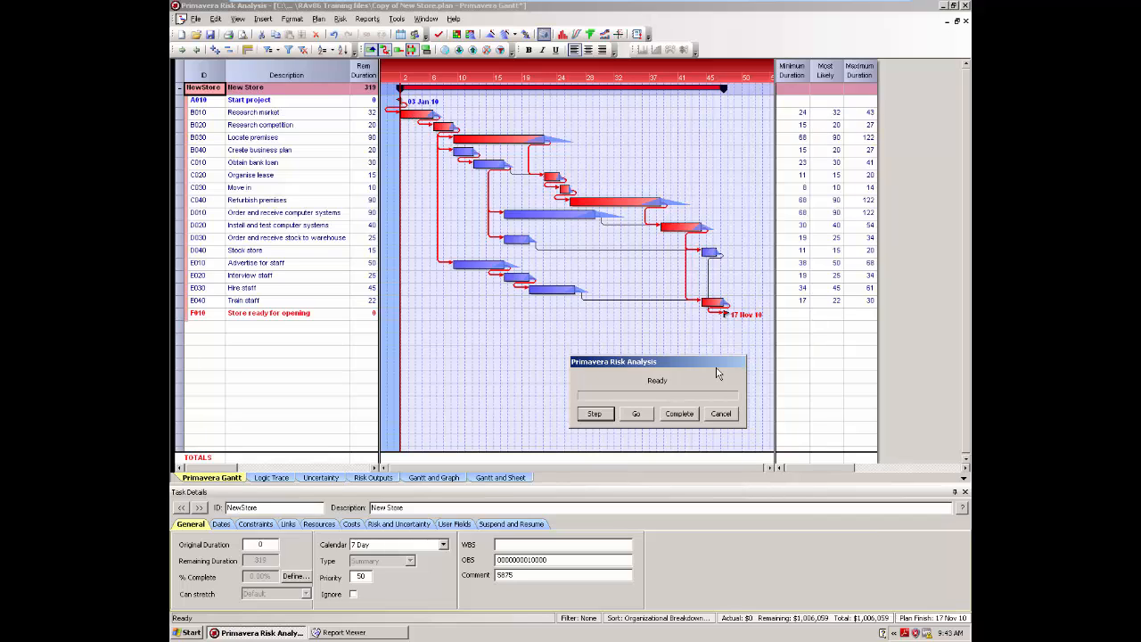
# Step one at a time through the first 23 iterations of the risk analysis to watch task durations and finish dates vary
pyautogui.click(594, 413)
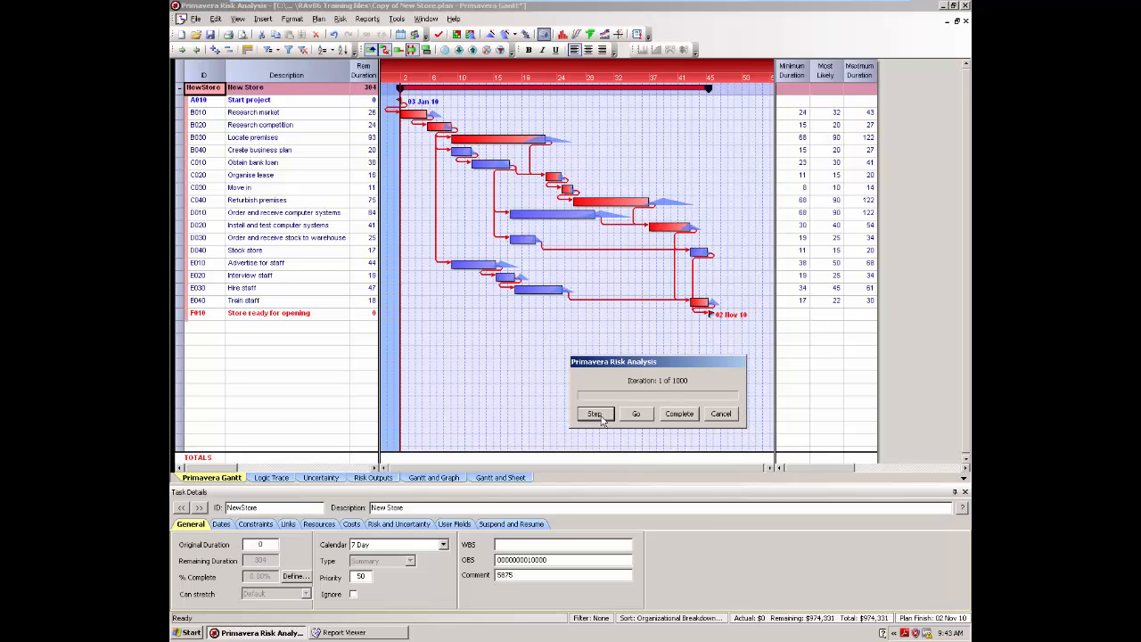
pyautogui.click(594, 414)
pyautogui.click(594, 414)
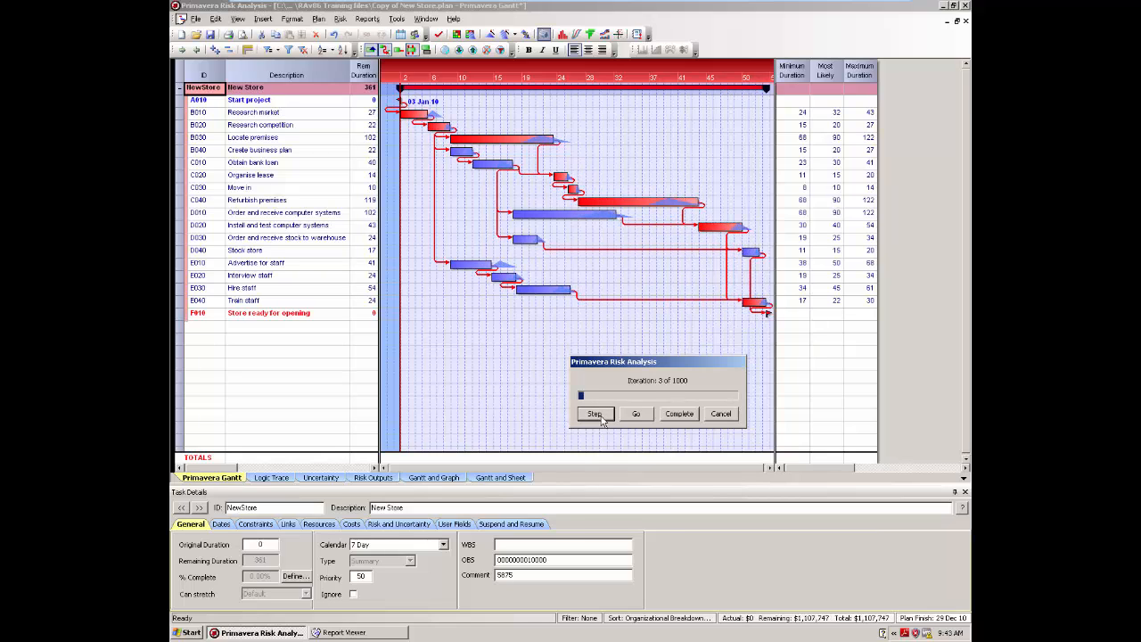
pyautogui.click(595, 413)
pyautogui.click(594, 414)
pyautogui.click(595, 414)
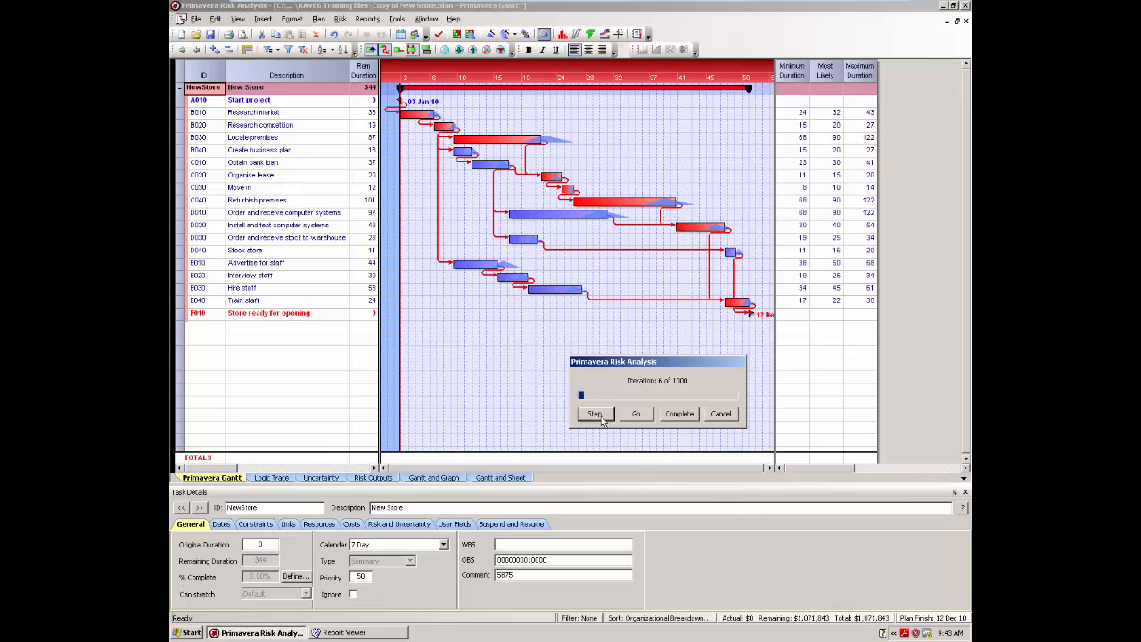
pyautogui.click(594, 413)
pyautogui.click(595, 414)
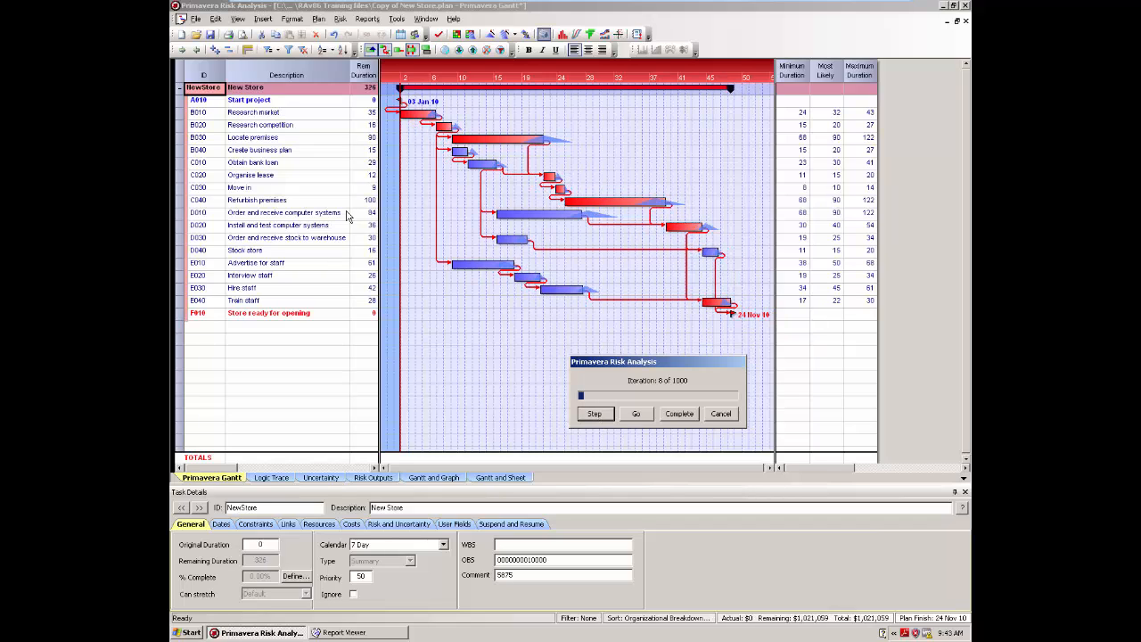
pyautogui.click(595, 416)
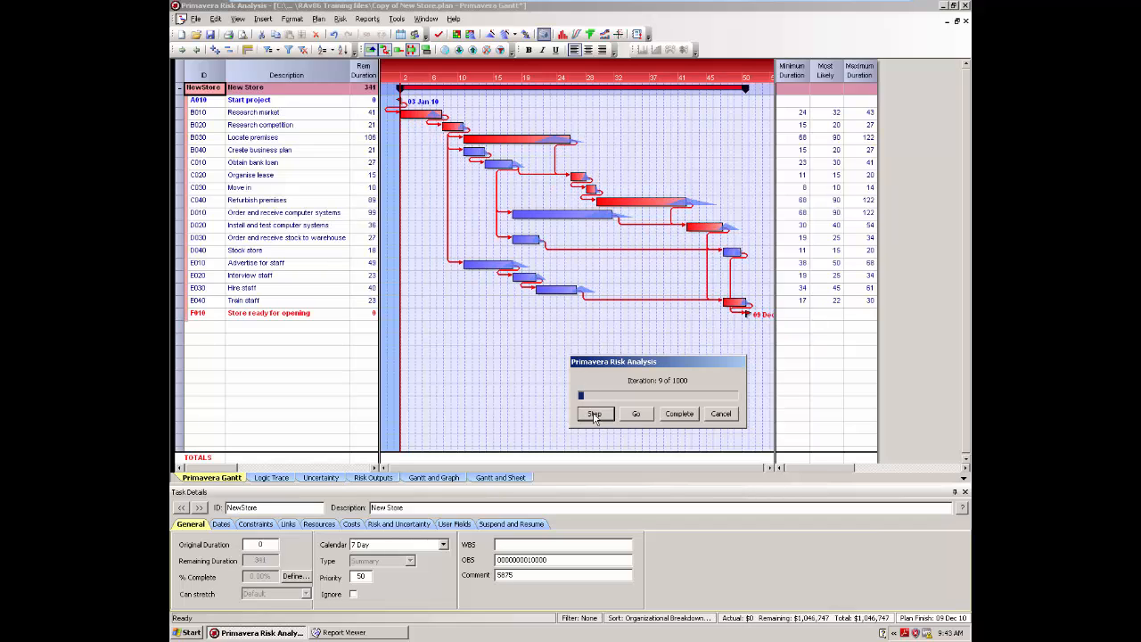
pyautogui.click(595, 416)
pyautogui.click(595, 416)
pyautogui.click(593, 417)
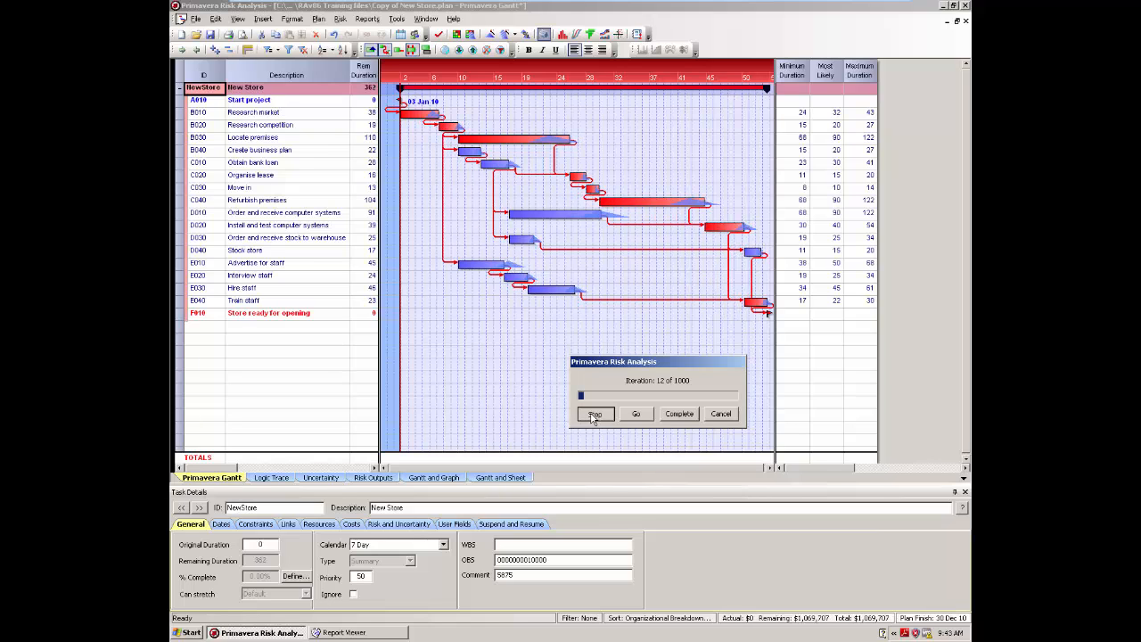
pyautogui.click(595, 415)
pyautogui.click(595, 416)
pyautogui.click(595, 415)
pyautogui.click(595, 416)
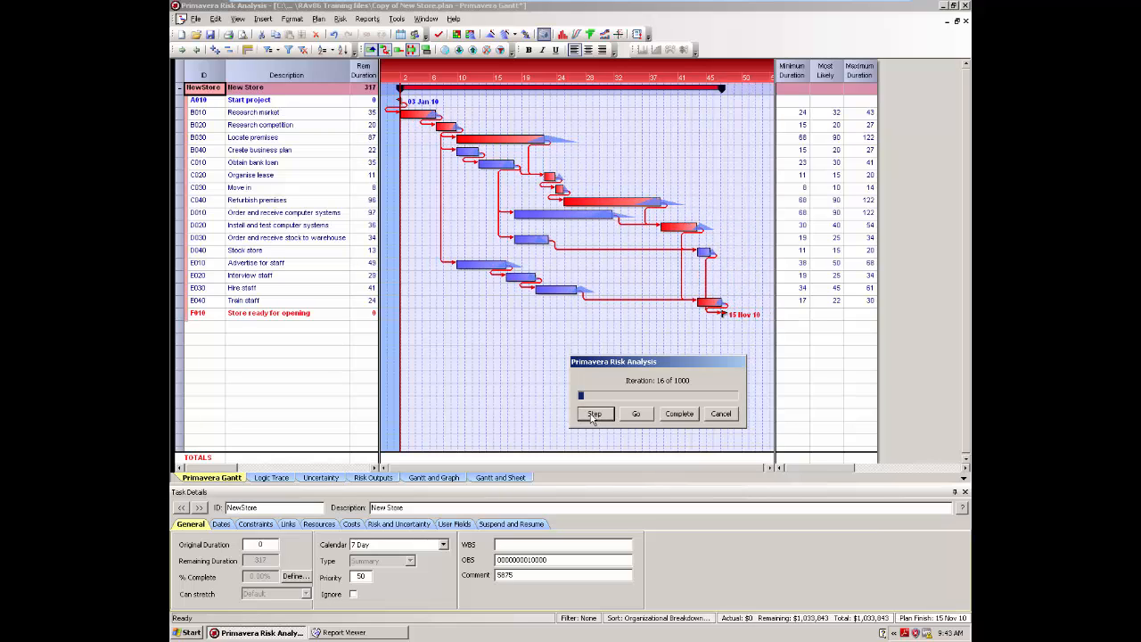
pyautogui.click(594, 415)
pyautogui.click(594, 415)
pyautogui.click(594, 416)
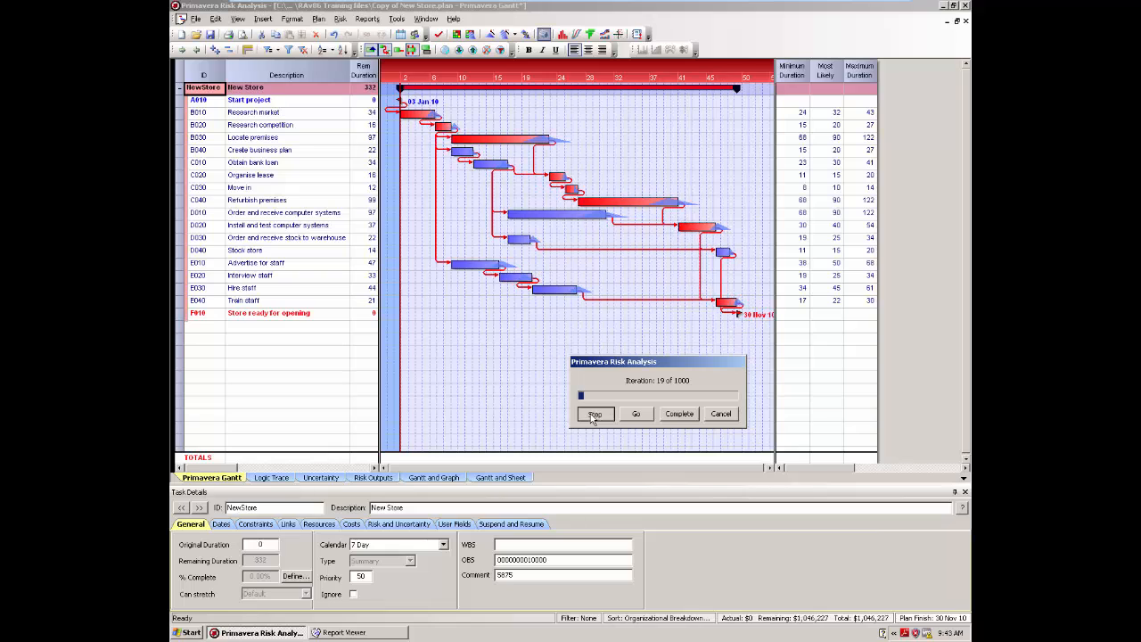
pyautogui.click(595, 415)
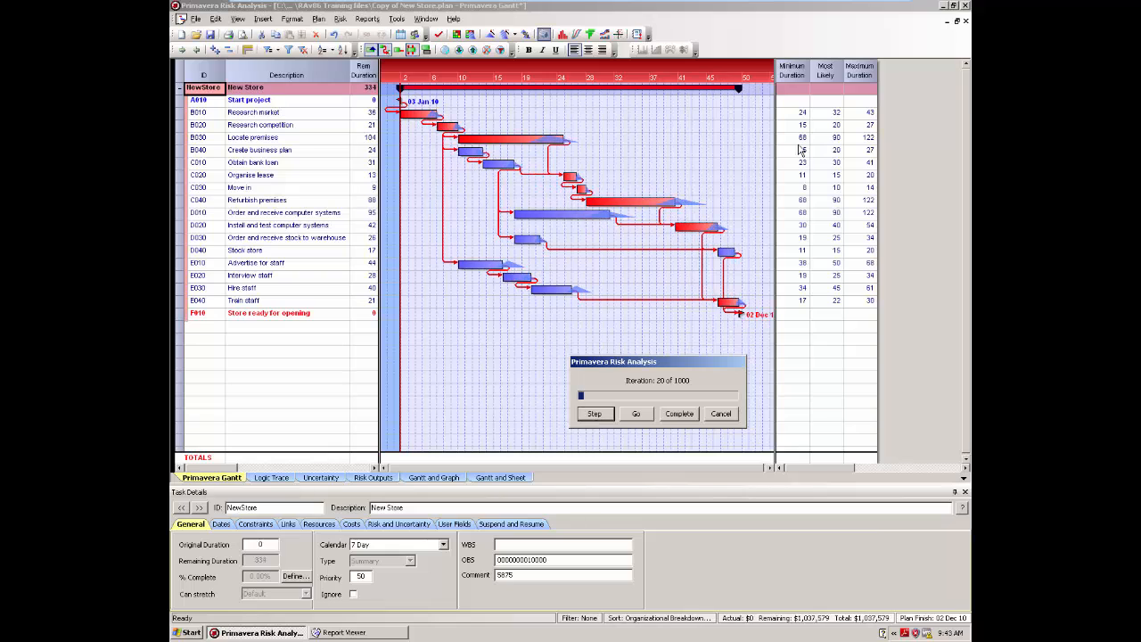
pyautogui.click(598, 416)
pyautogui.click(598, 416)
pyautogui.click(599, 416)
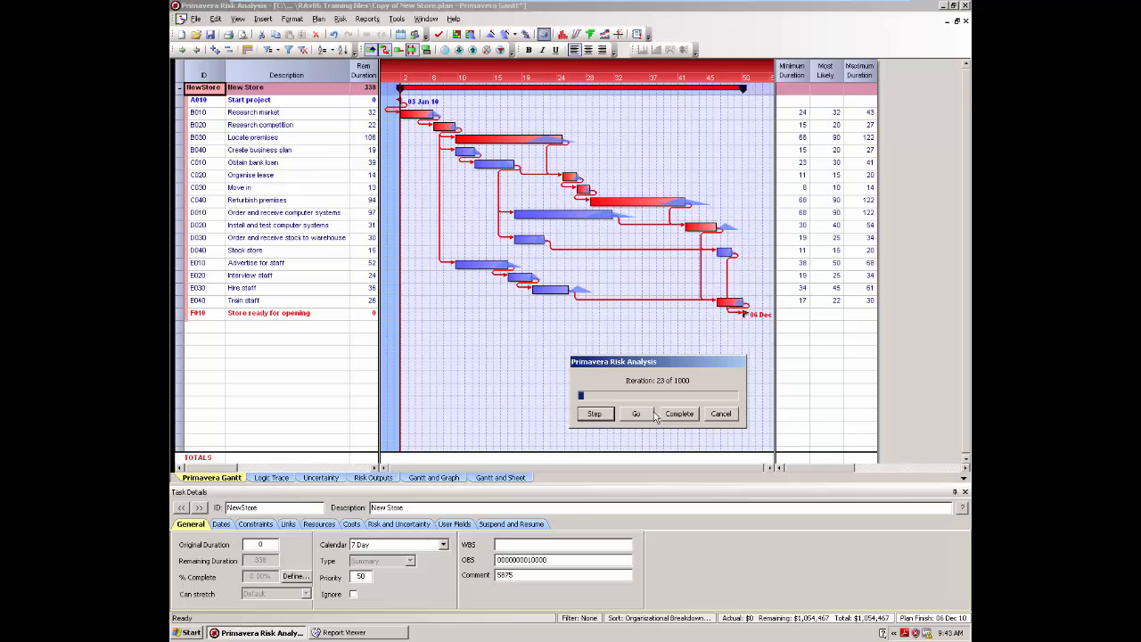
# Run the remaining iterations continuously for a while, and complete the risk analysis at full speed
pyautogui.click(636, 414)
pyautogui.click(730, 440)
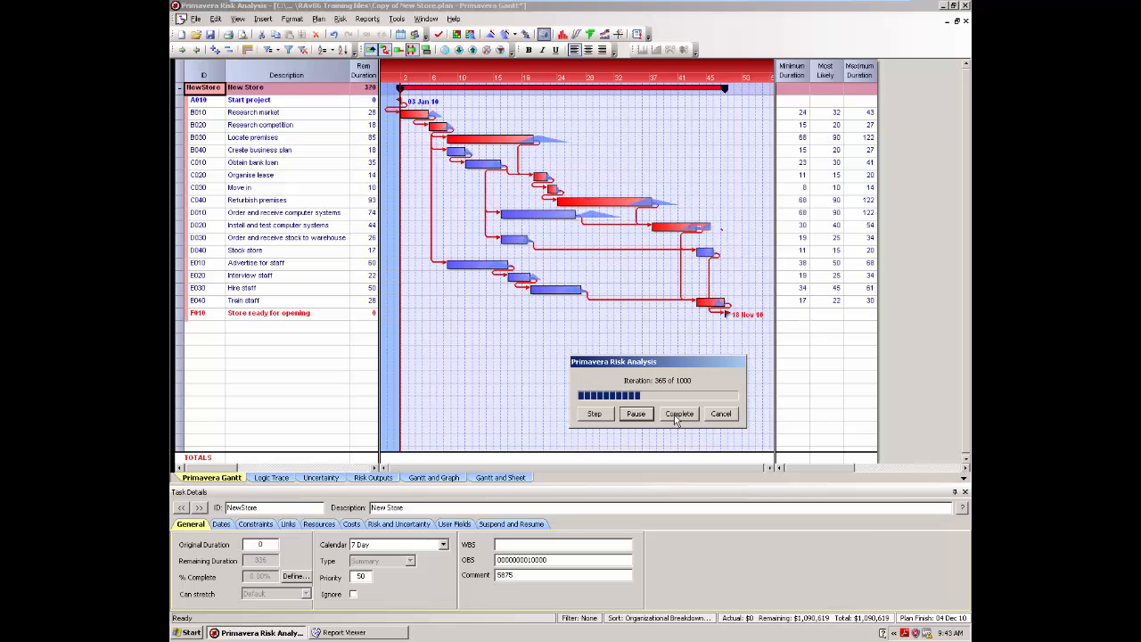
pyautogui.click(677, 415)
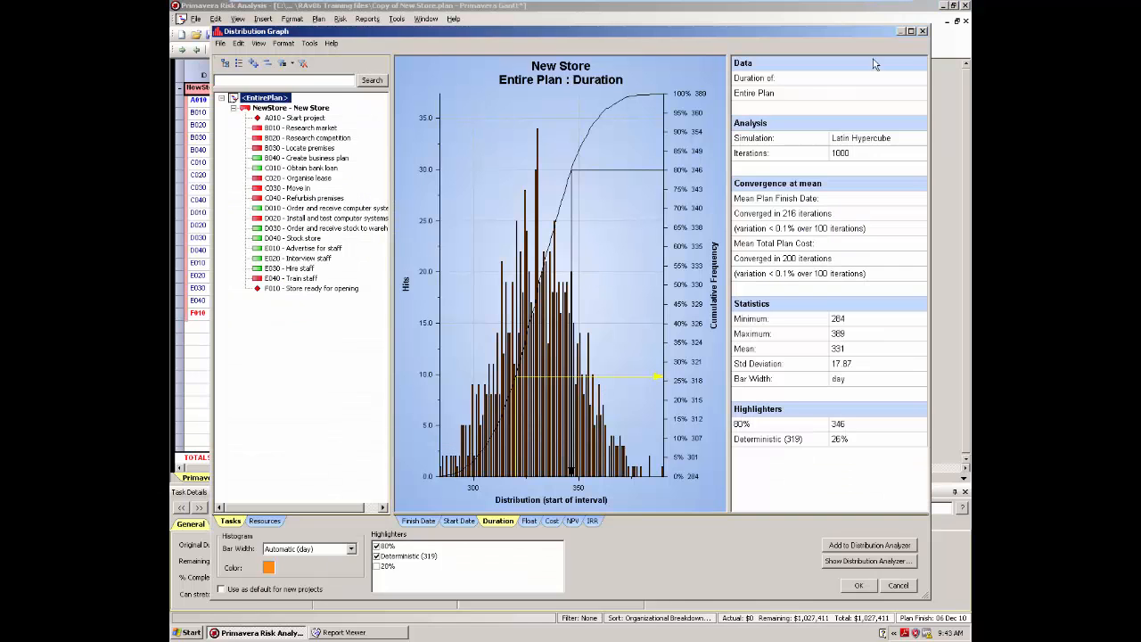
# Examine the entire plan's duration and finish date distributions in the maximized Distribution Graph, and close it
pyautogui.click(911, 32)
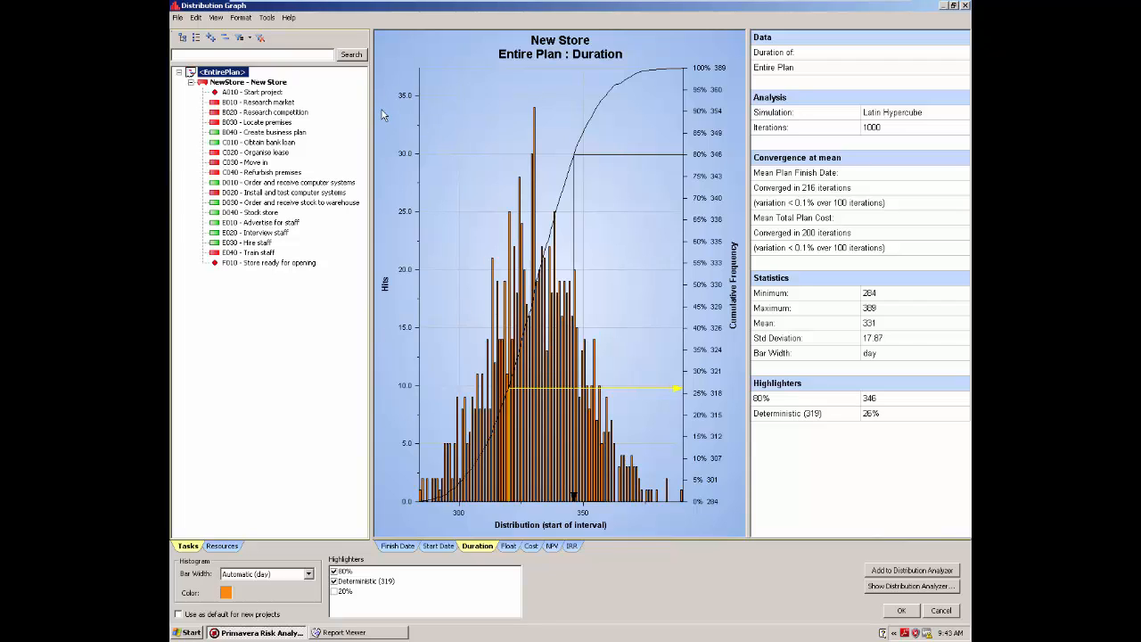
pyautogui.click(397, 550)
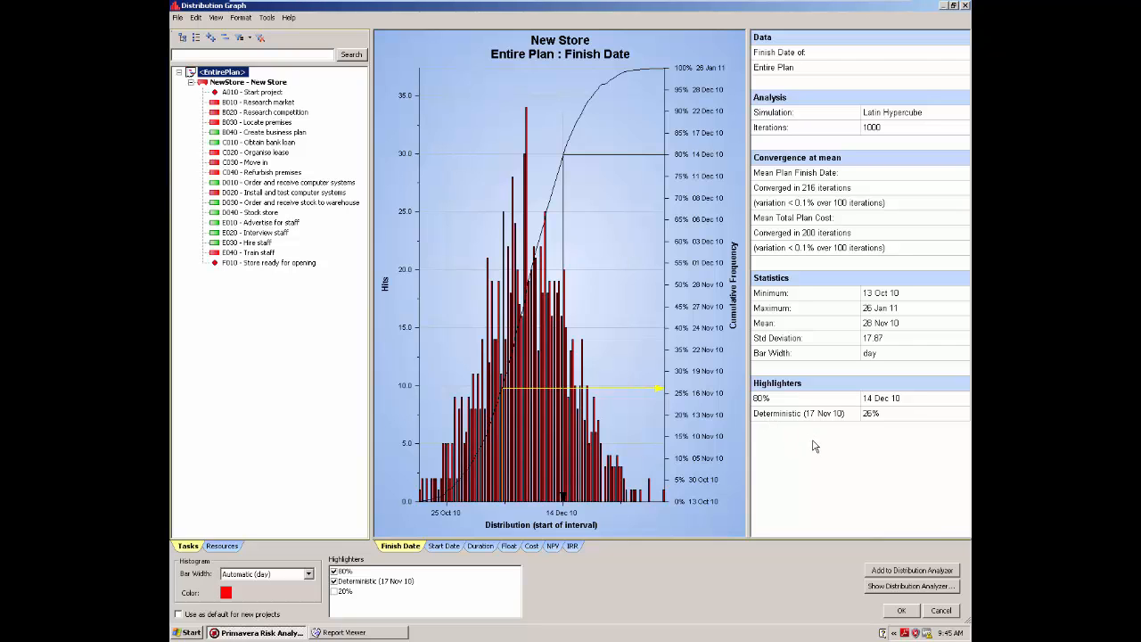
pyautogui.click(901, 612)
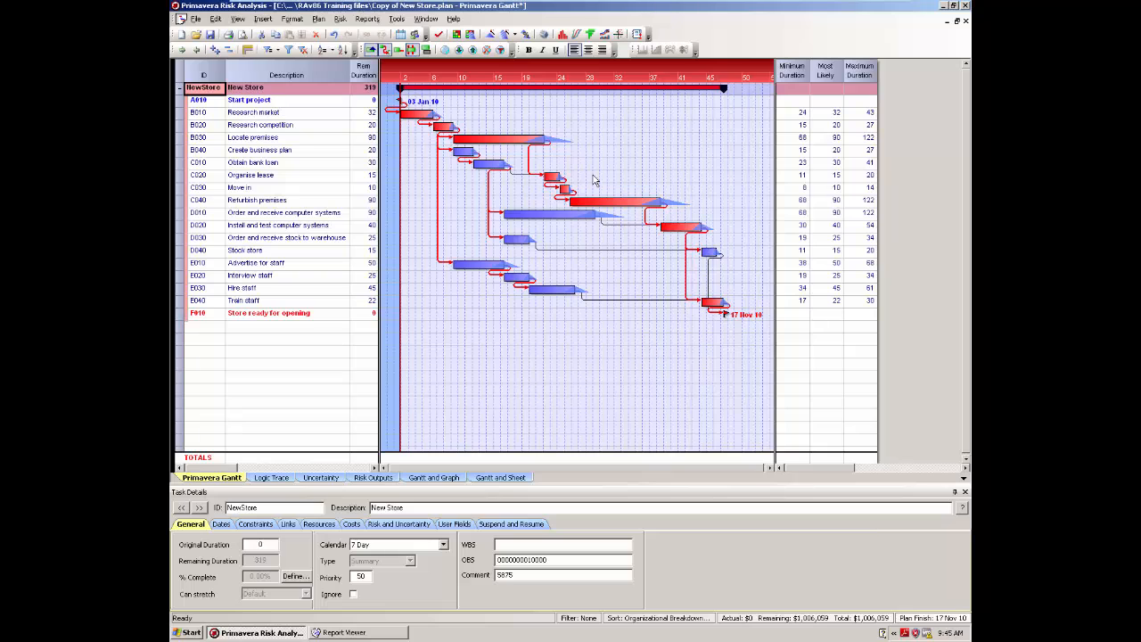
# Examine the maximized duration sensitivity Tornado for the entire plan, and jump from its C040 - Refurbish premises bar to the task
pyautogui.click(588, 35)
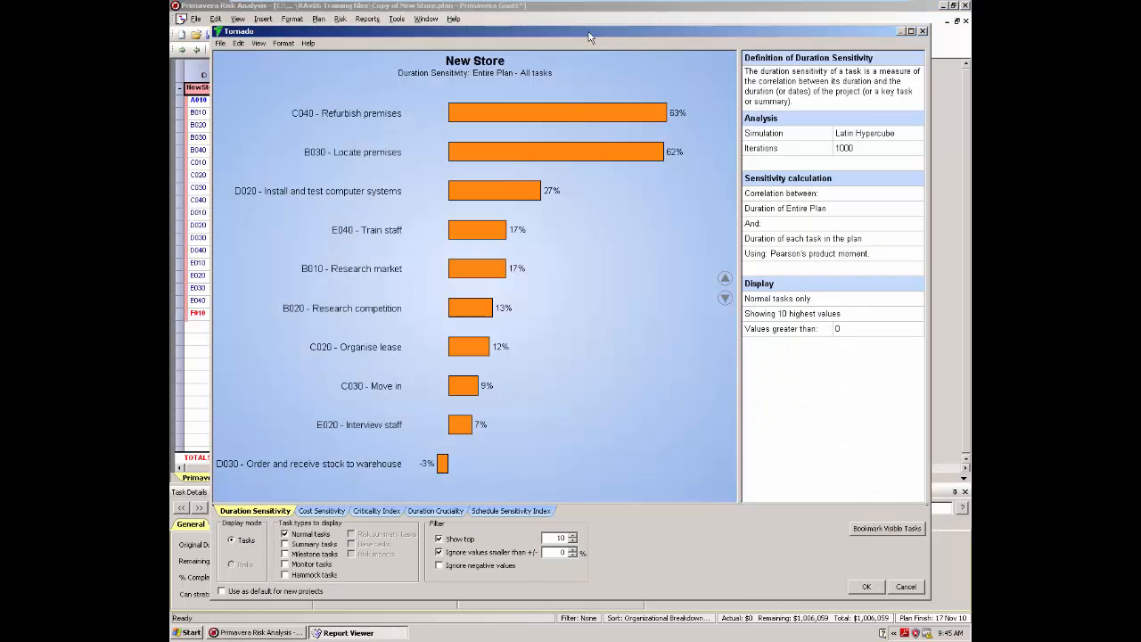
pyautogui.click(910, 32)
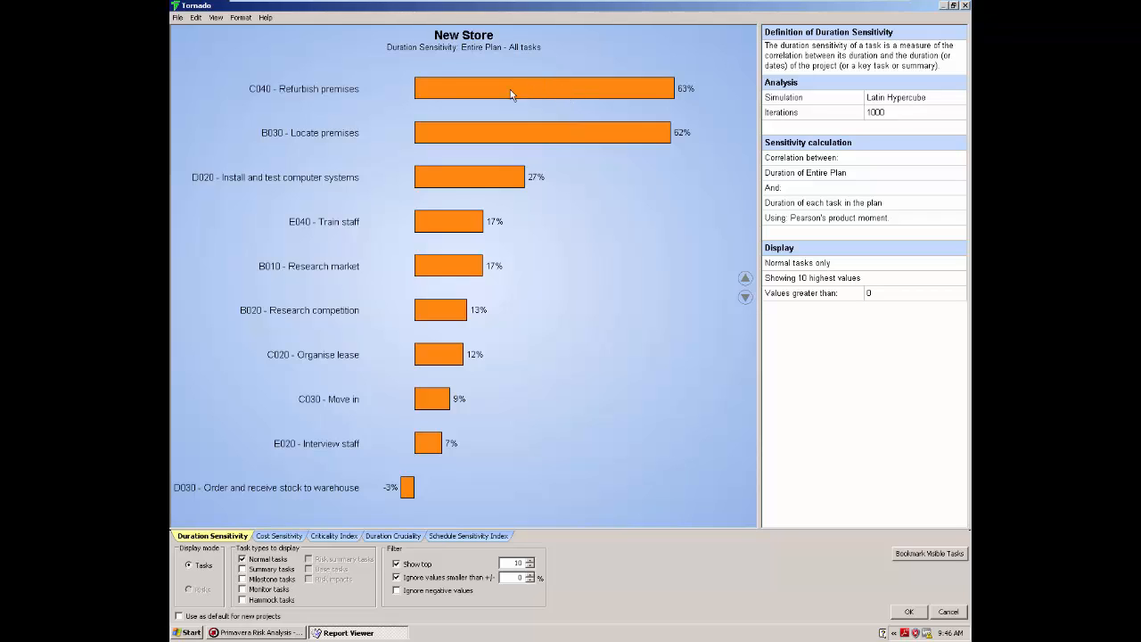
pyautogui.doubleClick(428, 88)
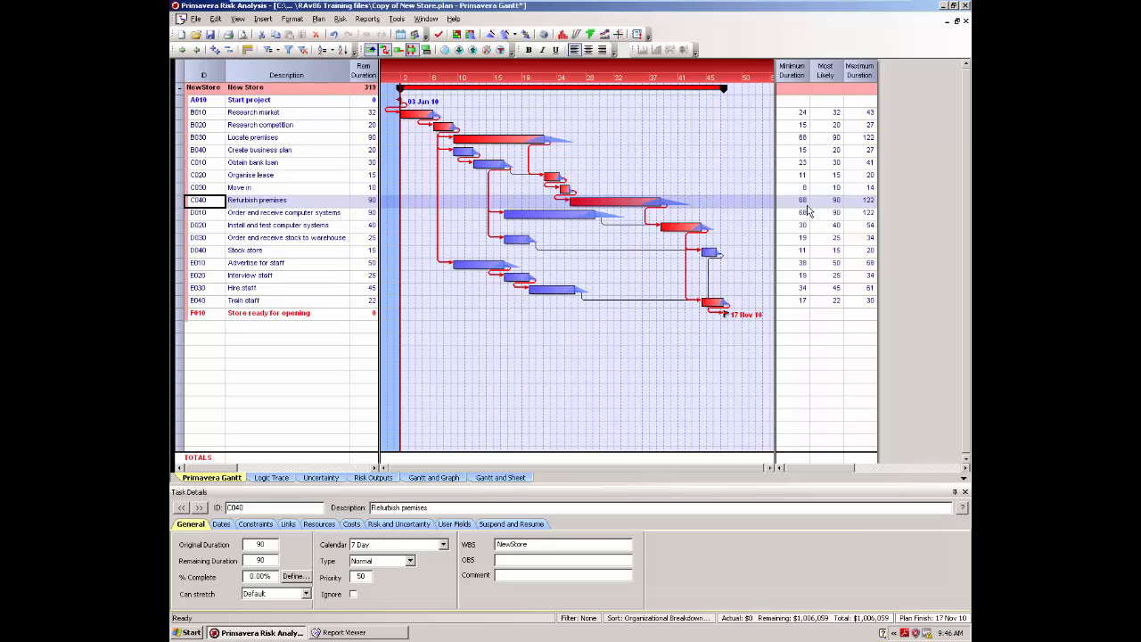
# Set the maximum duration of task C040 Refurbish premises to 90
pyautogui.click(866, 201)
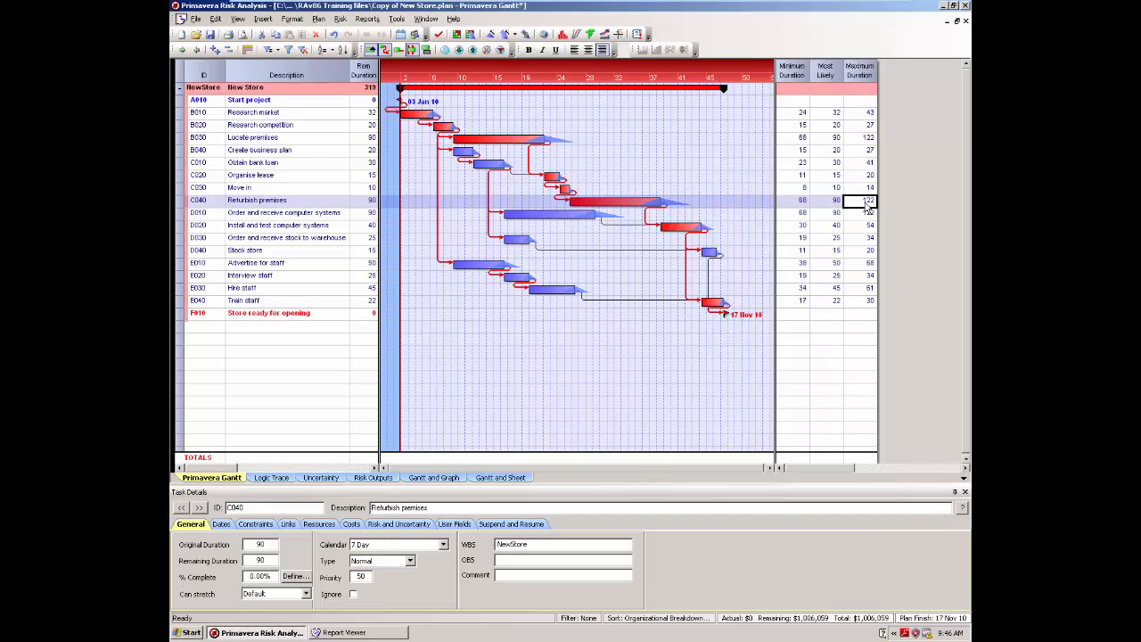
pyautogui.write('90')
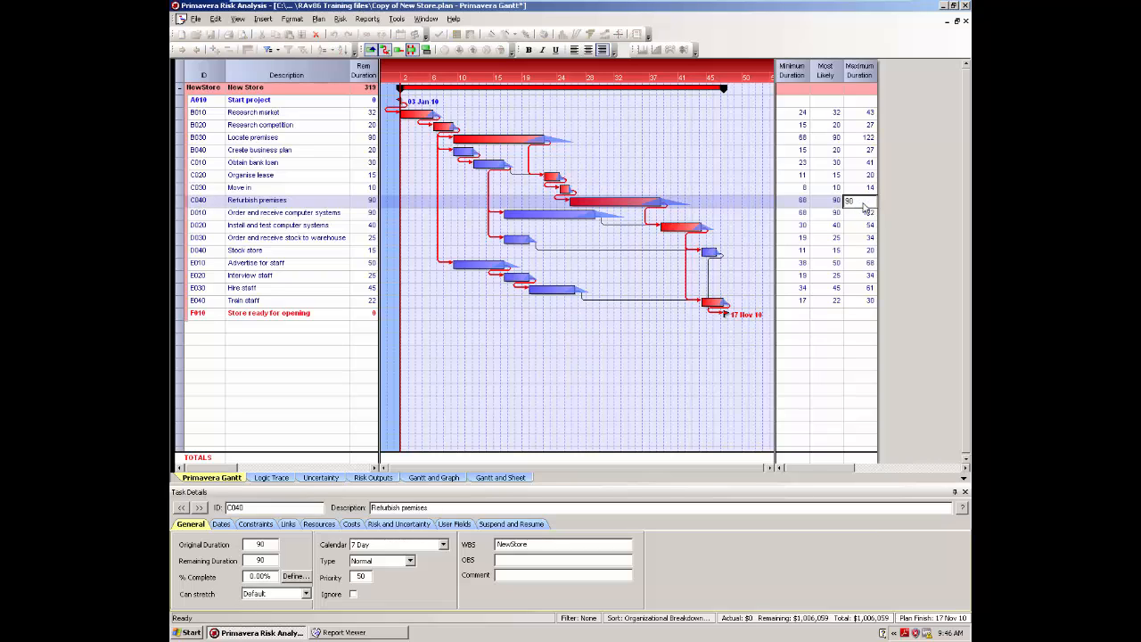
pyautogui.press('Return')
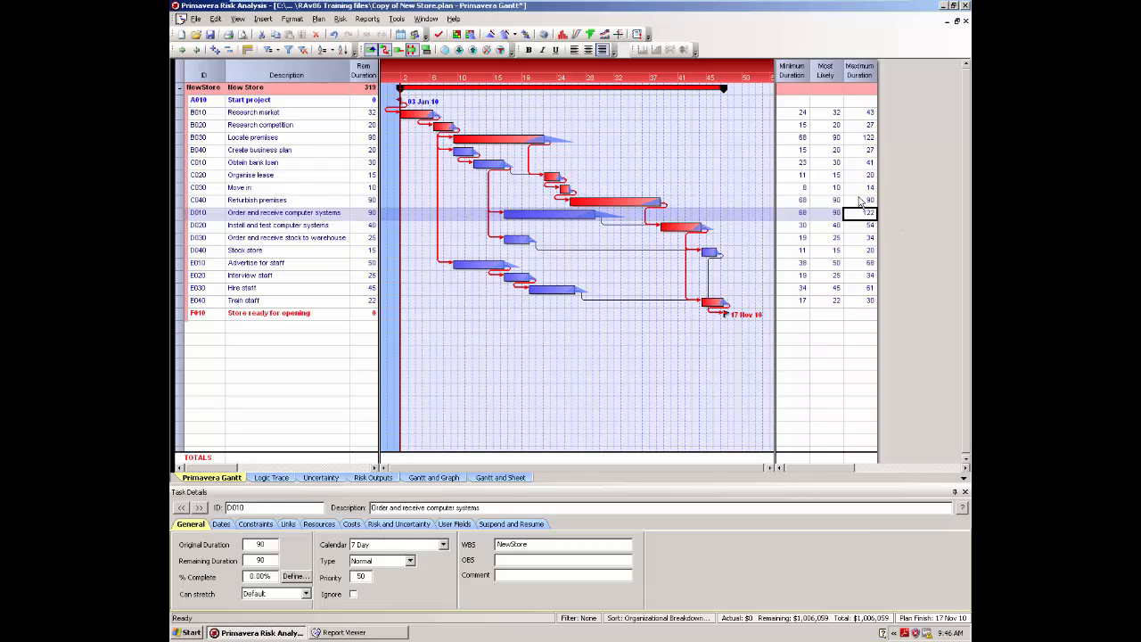
pyautogui.click(863, 200)
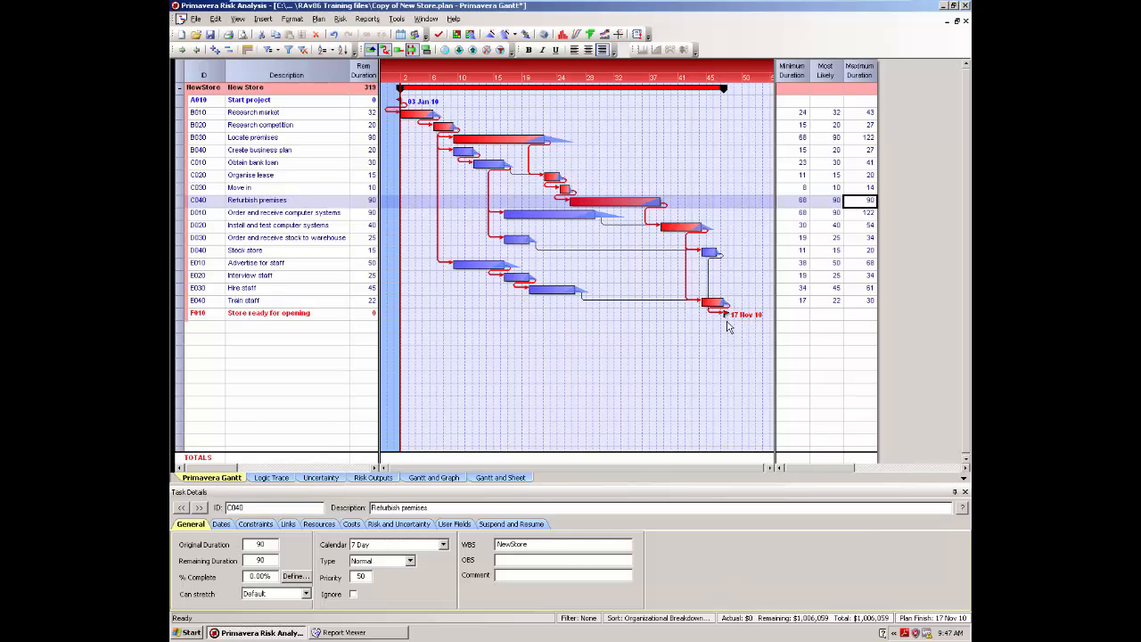
# Rerun the risk analysis for 1000 iterations at full speed, with the Distribution Graph shown at the end
pyautogui.click(544, 35)
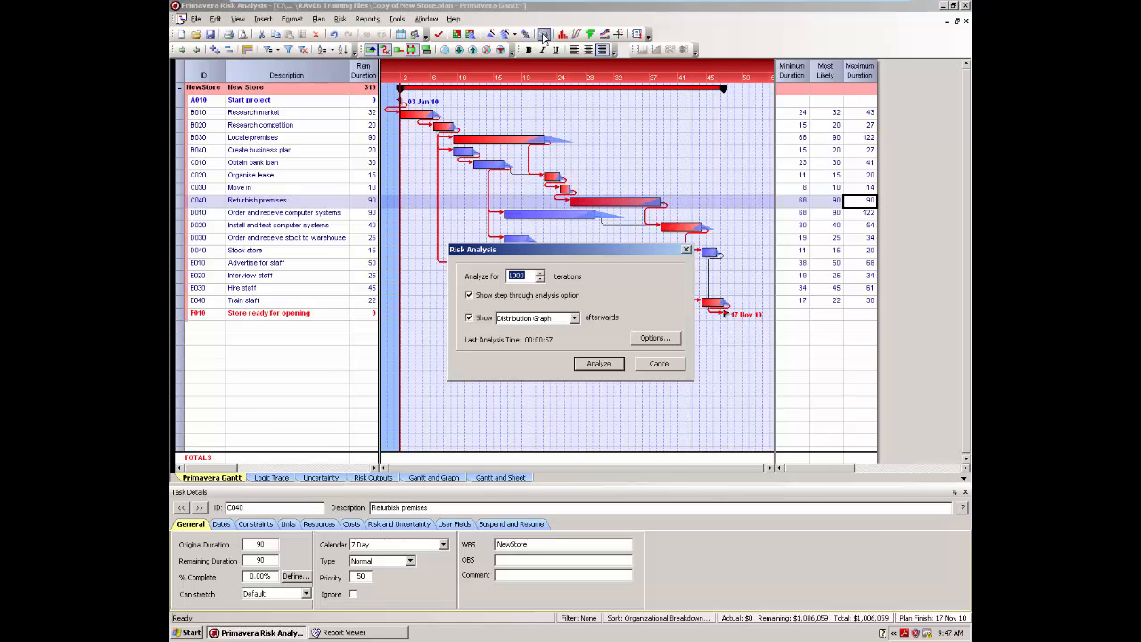
pyautogui.click(600, 364)
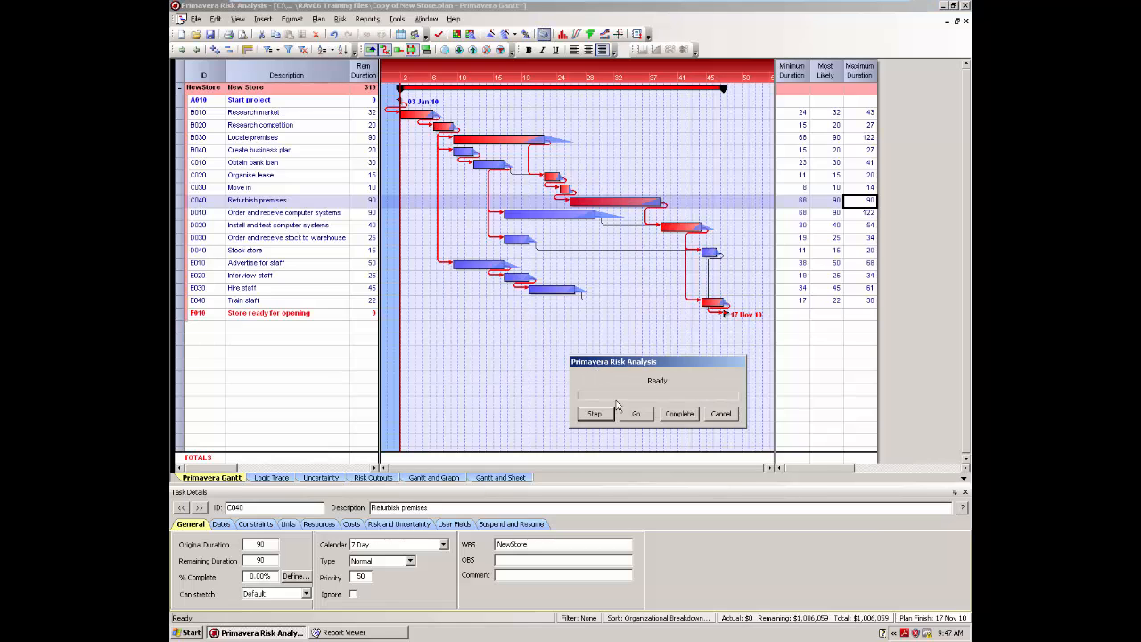
pyautogui.click(684, 413)
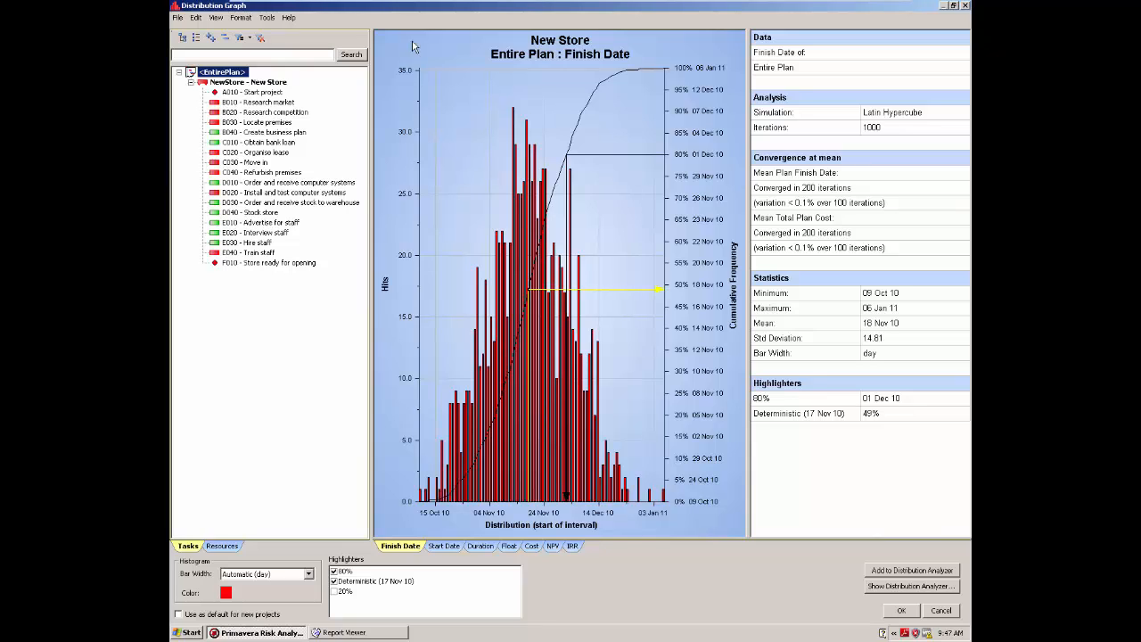
# Enable the 20% percentile highlighter on the finish date graph and change its type to Shade between values
pyautogui.click(242, 18)
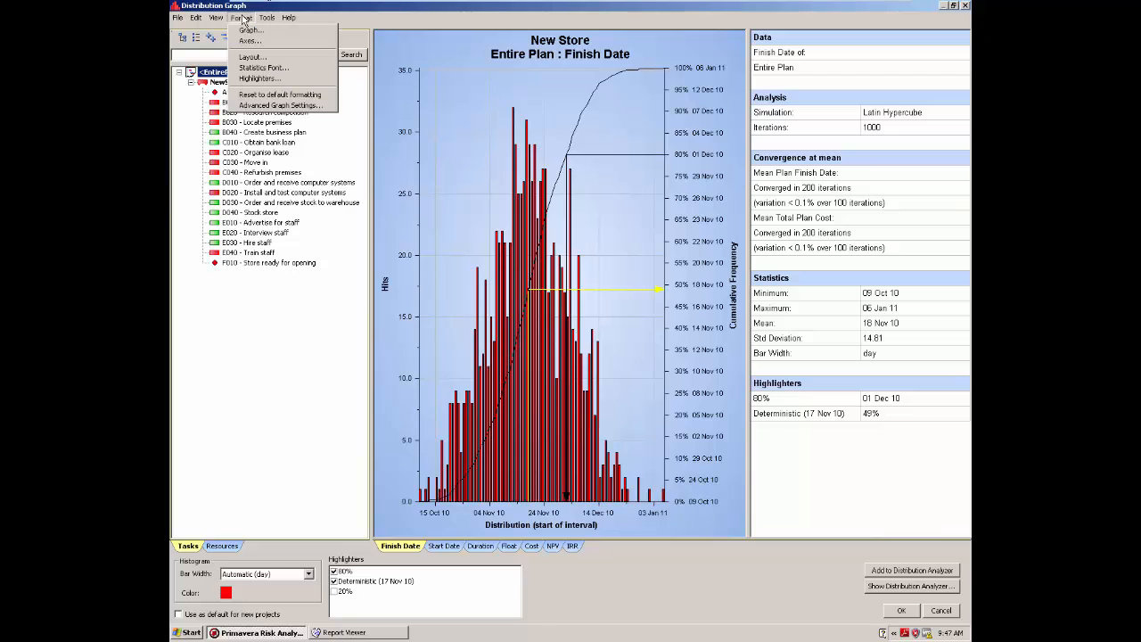
pyautogui.click(260, 78)
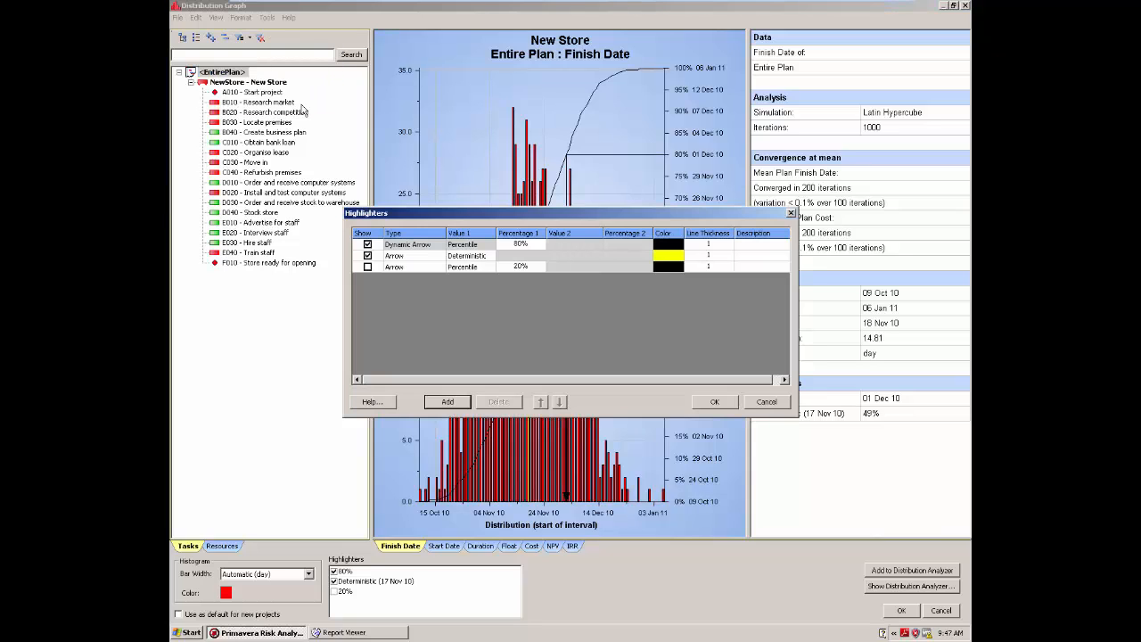
pyautogui.click(368, 271)
pyautogui.click(367, 267)
pyautogui.click(401, 268)
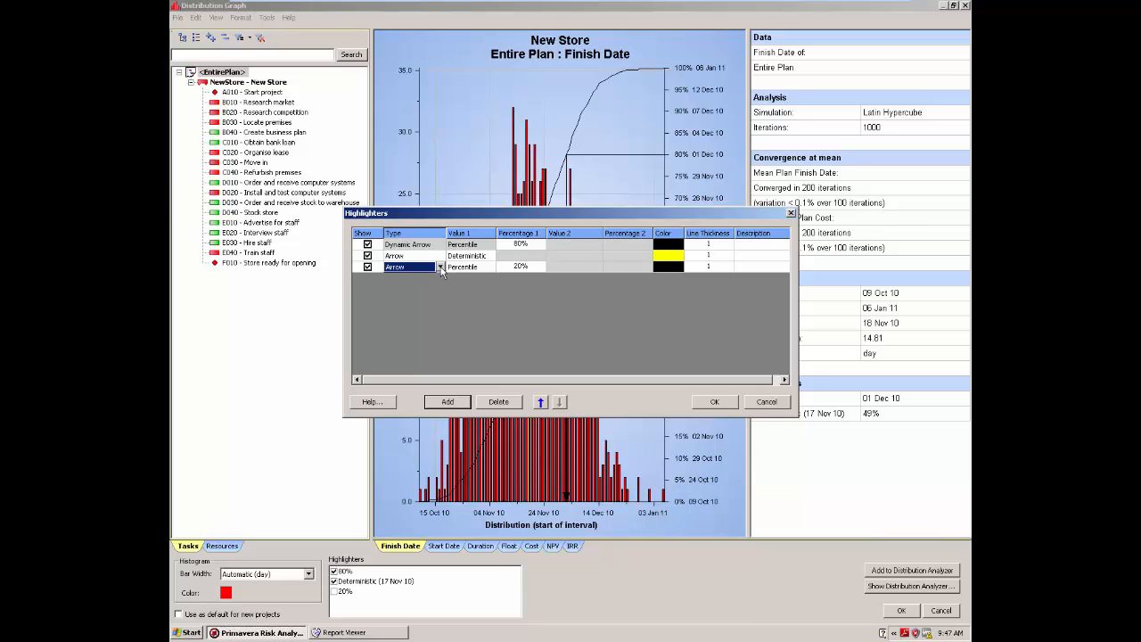
pyautogui.click(440, 267)
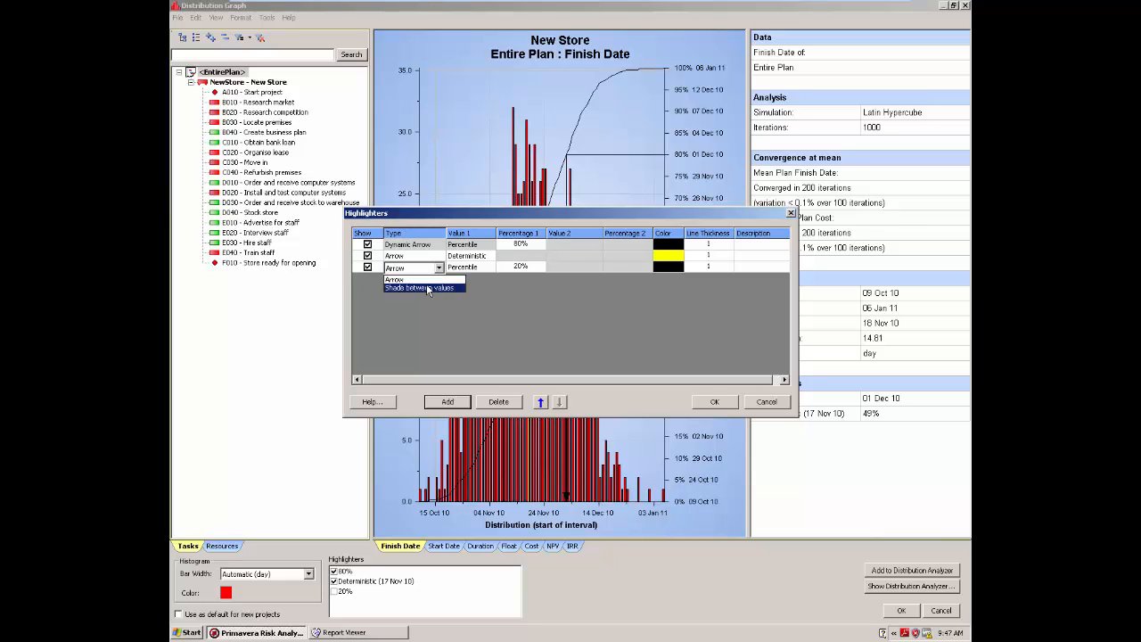
pyautogui.click(425, 288)
# Set the shading highlighter to run from the 80% percentile to the Deterministic value
pyautogui.click(517, 269)
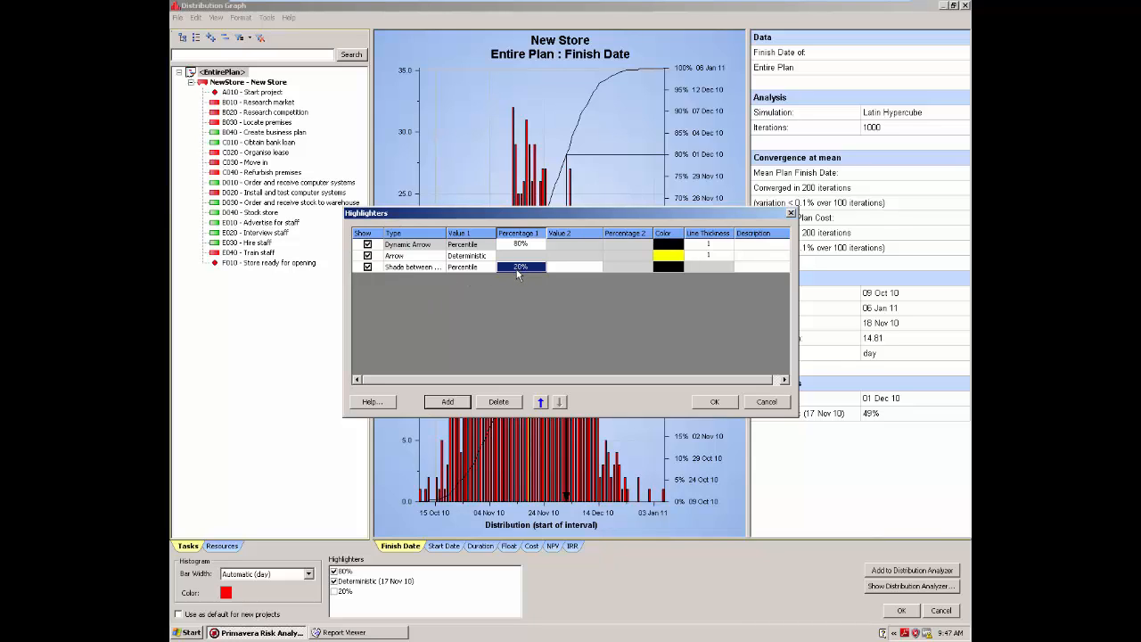
pyautogui.write('8')
pyautogui.write('0')
pyautogui.click(564, 269)
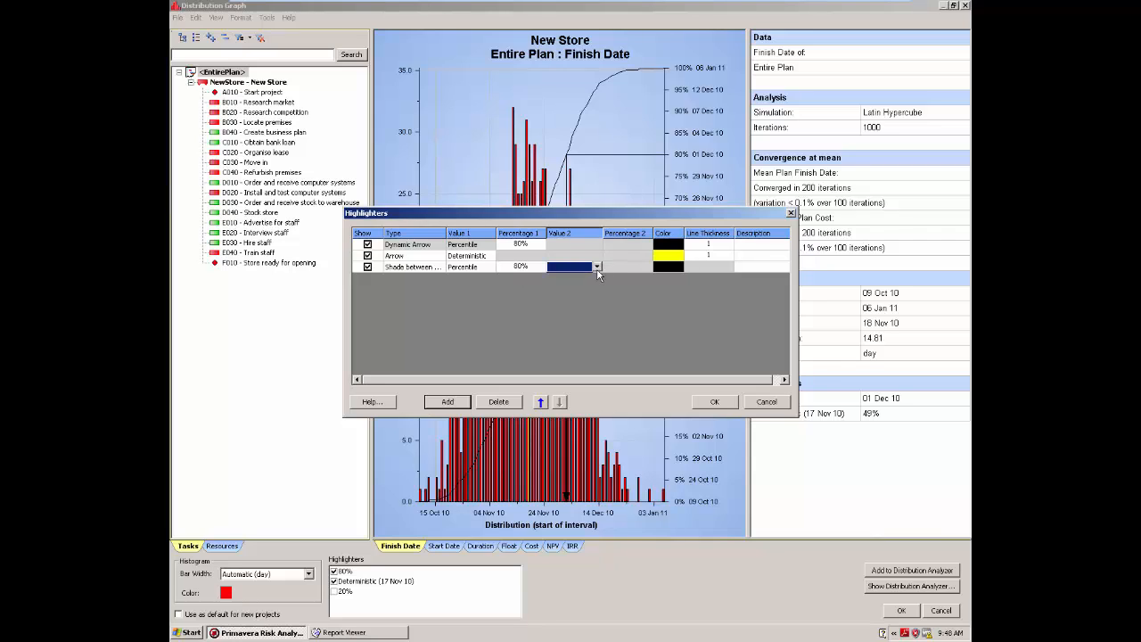
pyautogui.click(597, 269)
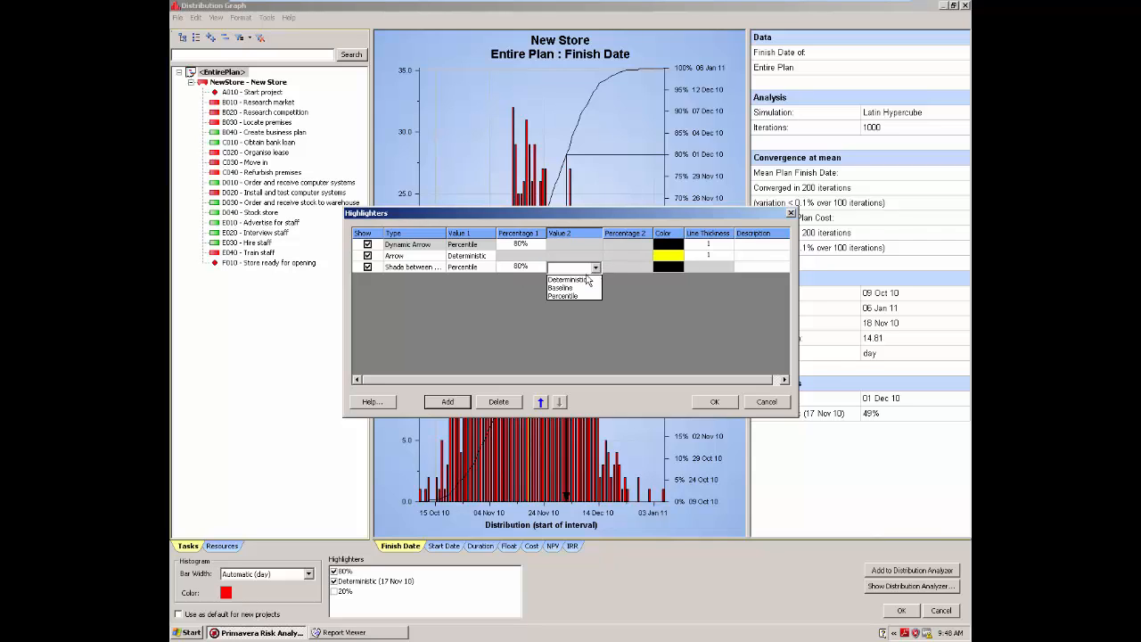
pyautogui.click(581, 284)
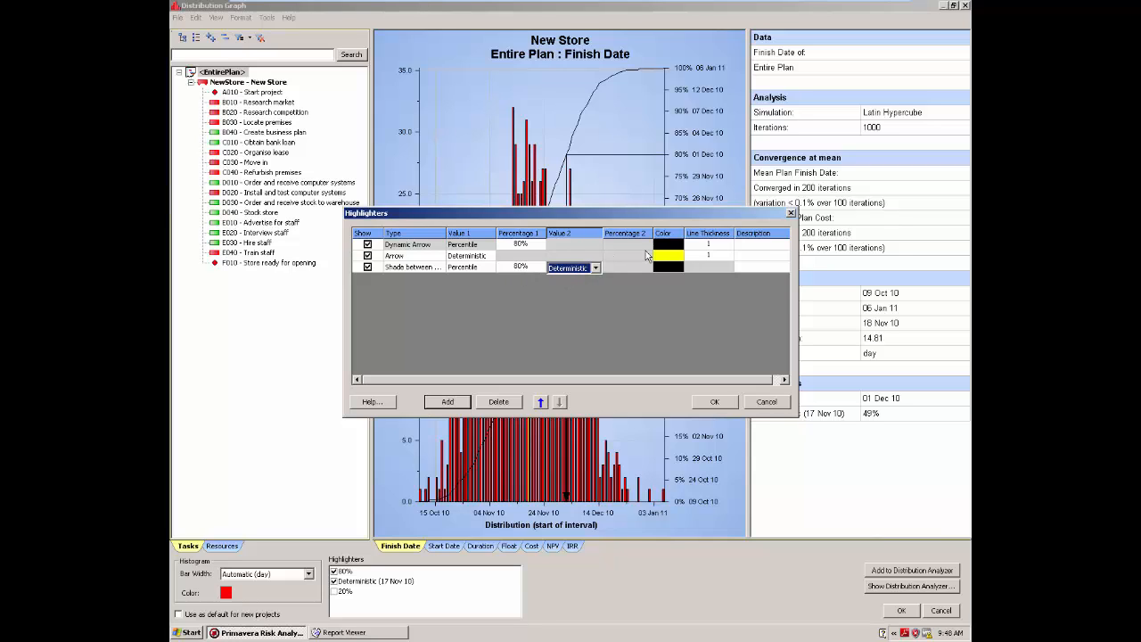
# Color the shading highlighter light cyan, describe it as "Cont", and apply the highlighters to the graph
pyautogui.click(670, 266)
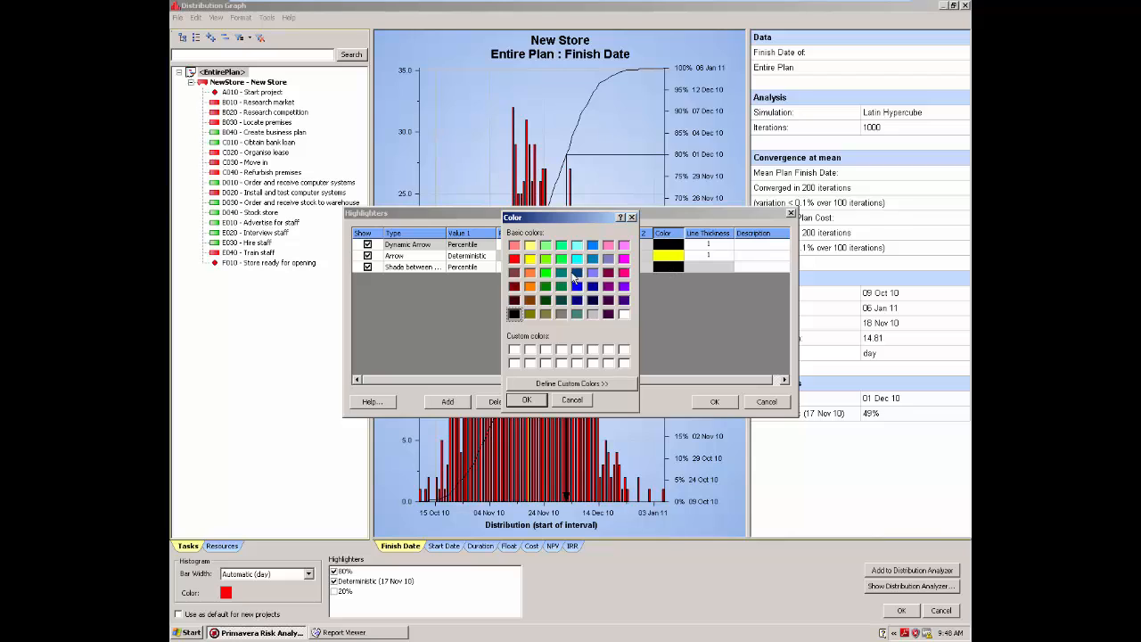
pyautogui.click(577, 246)
pyautogui.click(528, 401)
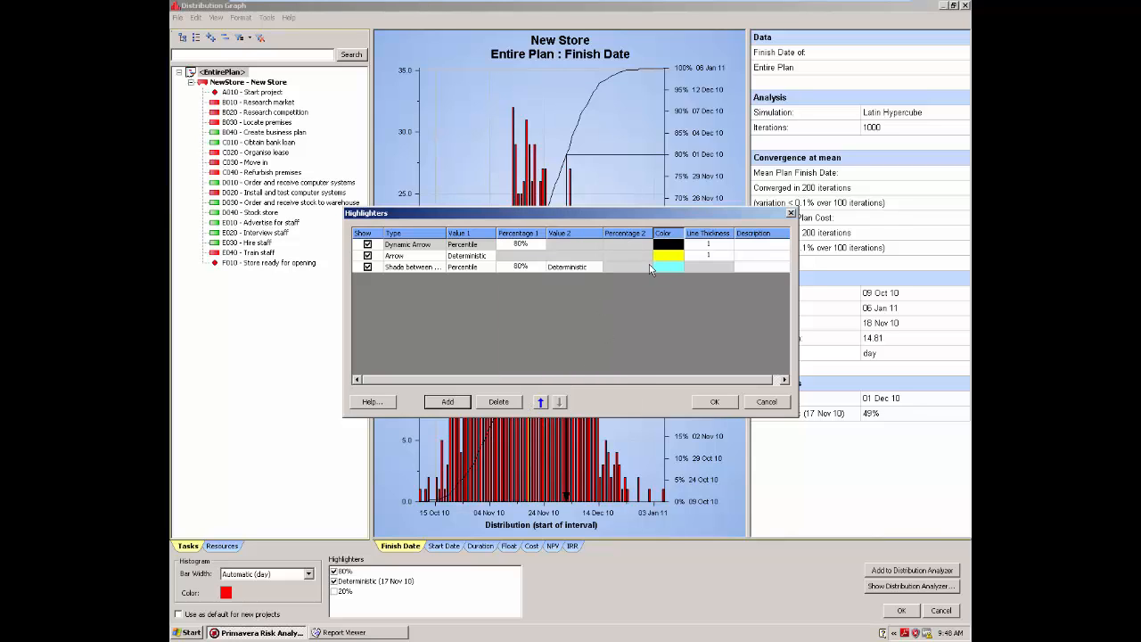
pyautogui.click(739, 267)
pyautogui.click(739, 267)
pyautogui.write('Cont')
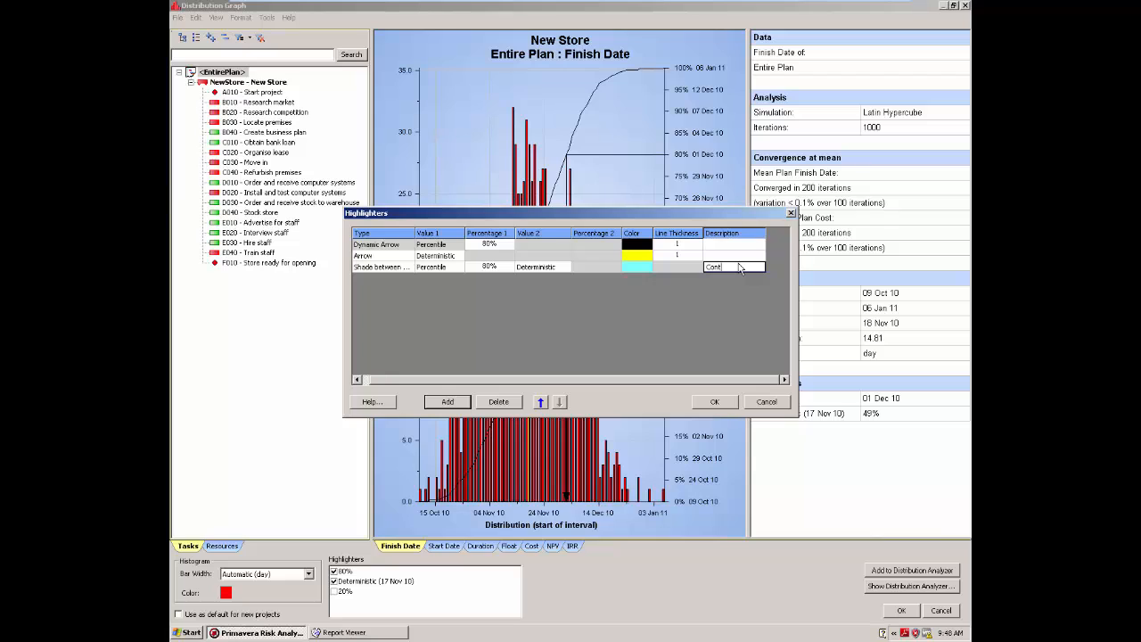
pyautogui.click(708, 402)
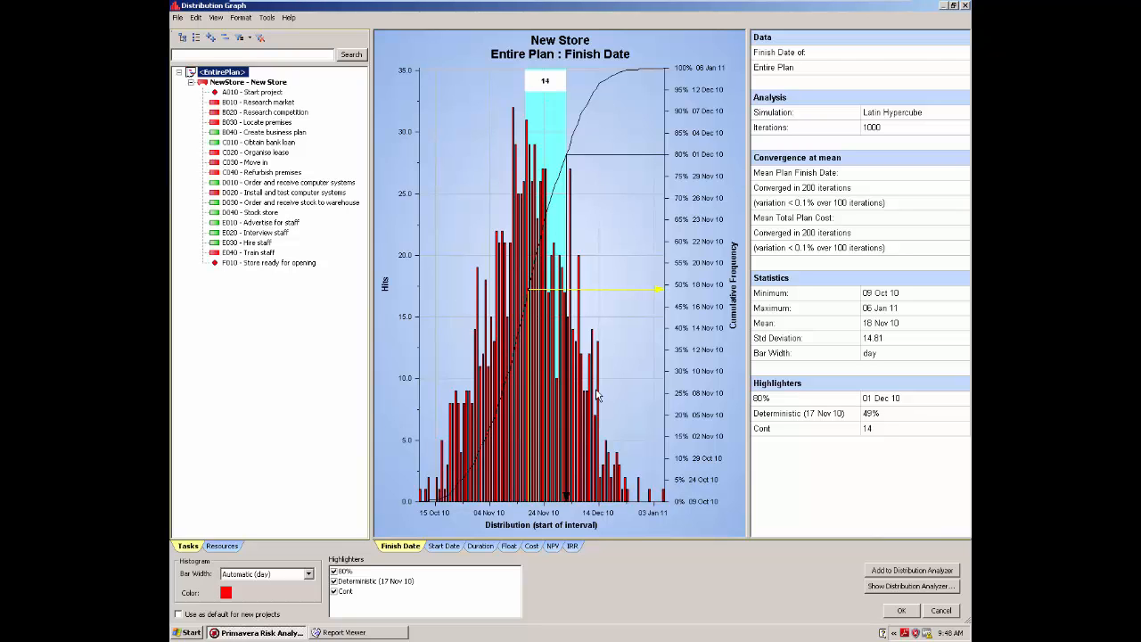
# Close the Distribution Graph, reopen it to review the entire plan's finish date highlighters, and close it again
pyautogui.click(903, 611)
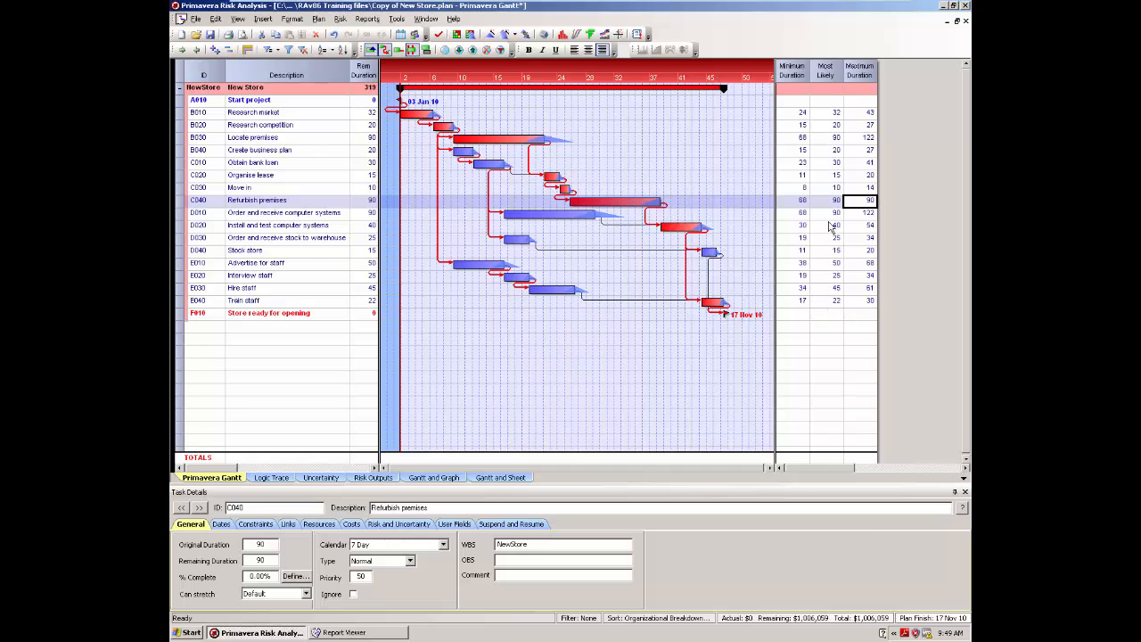
pyautogui.click(563, 35)
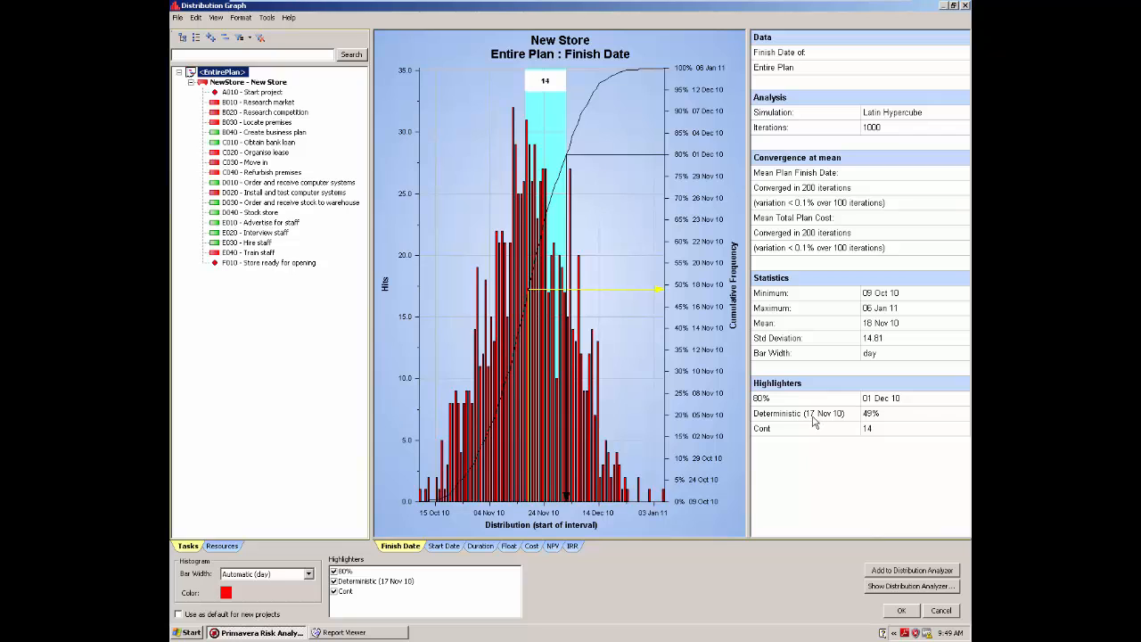
pyautogui.click(904, 612)
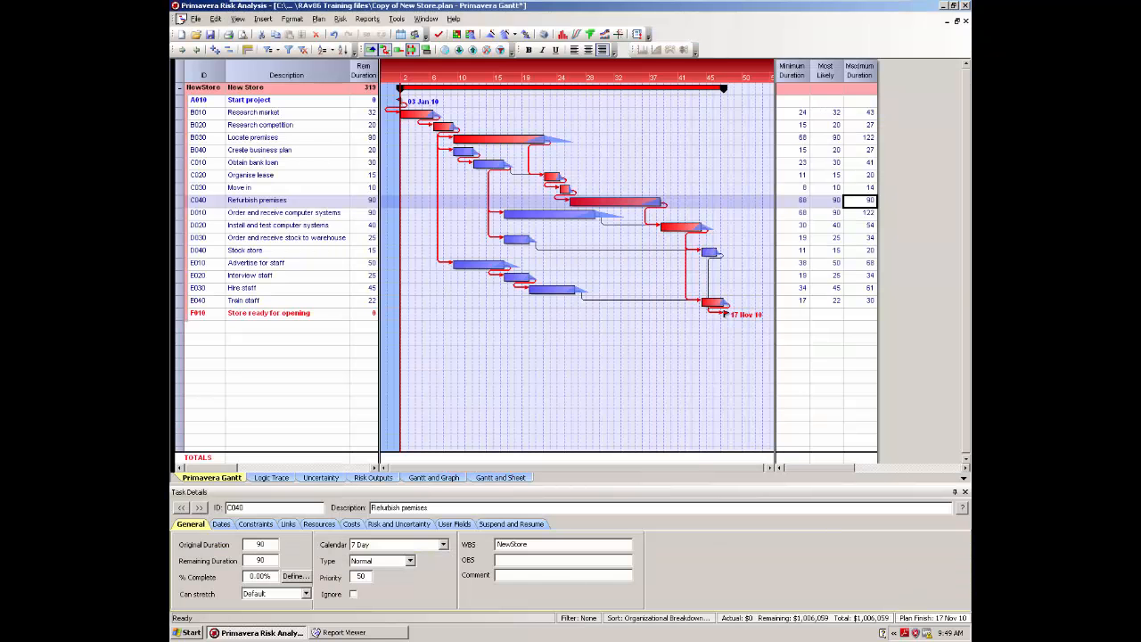